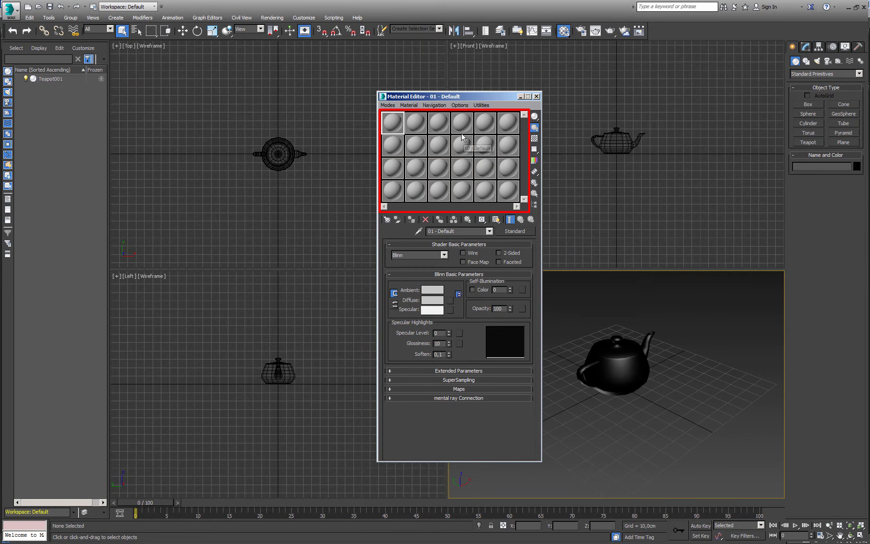
- Switch the Compact Material Editor to Slate mode and restore its window to a smaller size
click(388, 106)
click(393, 127)
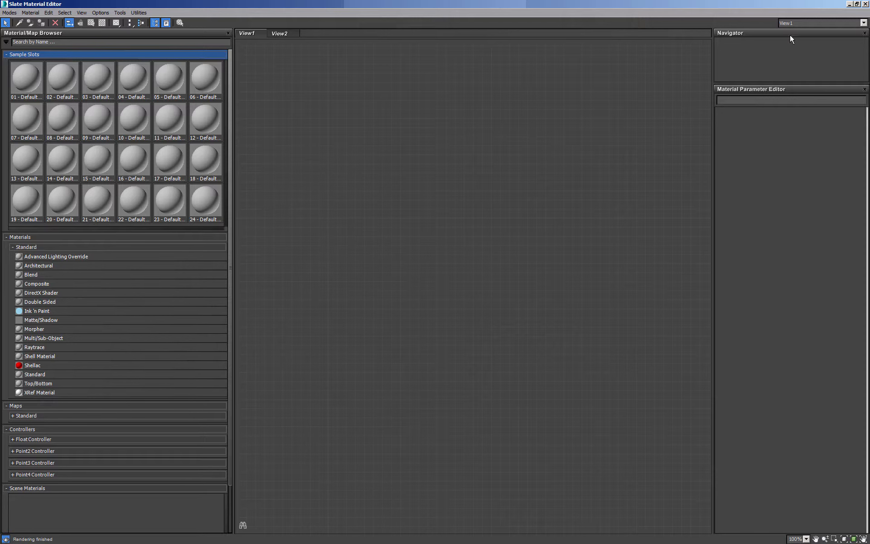
click(856, 4)
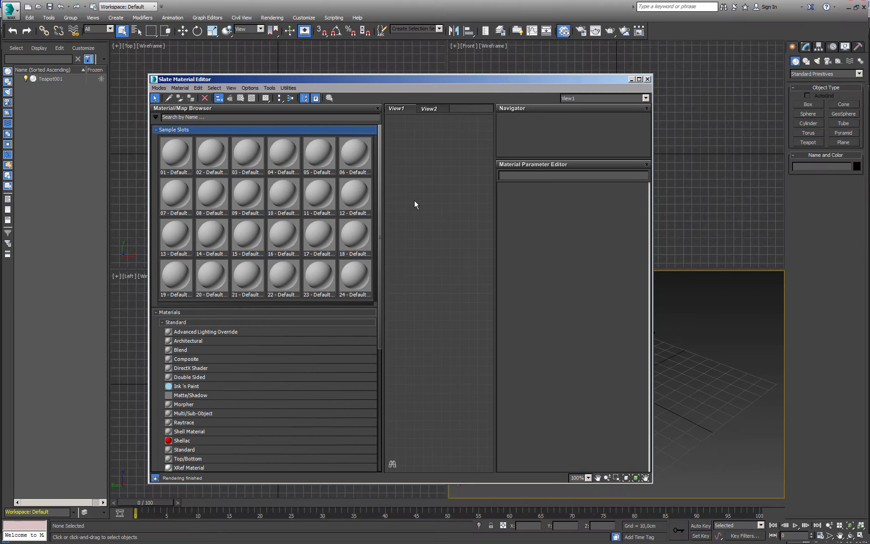
- Set the renderer to NVIDIA mental ray in the Render Setup
click(272, 18)
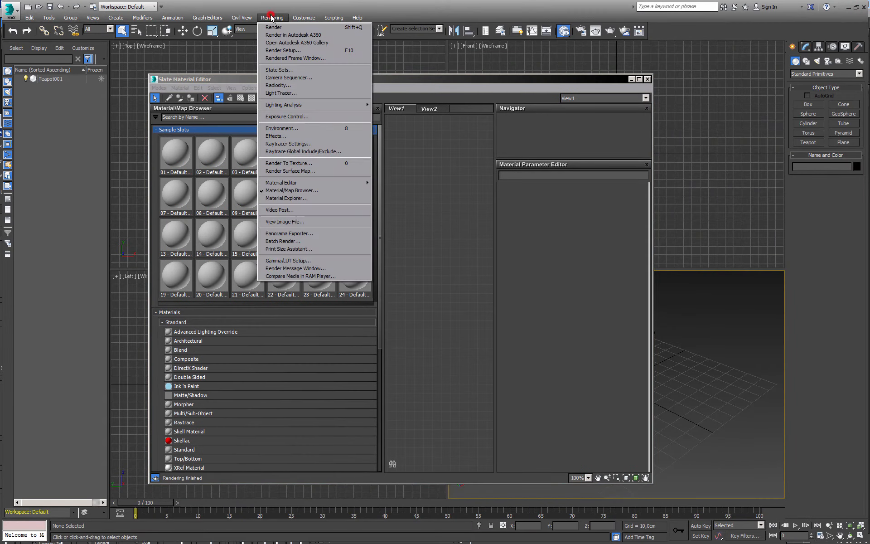
click(284, 50)
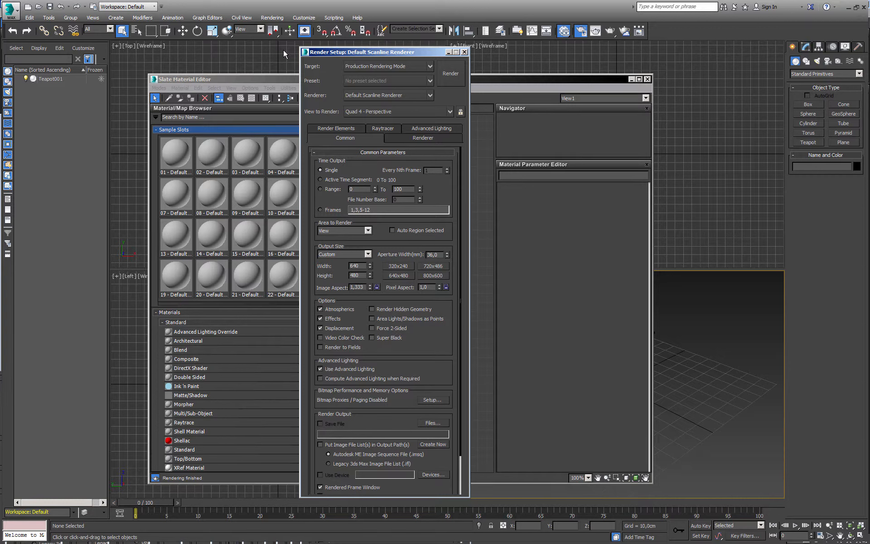
click(431, 95)
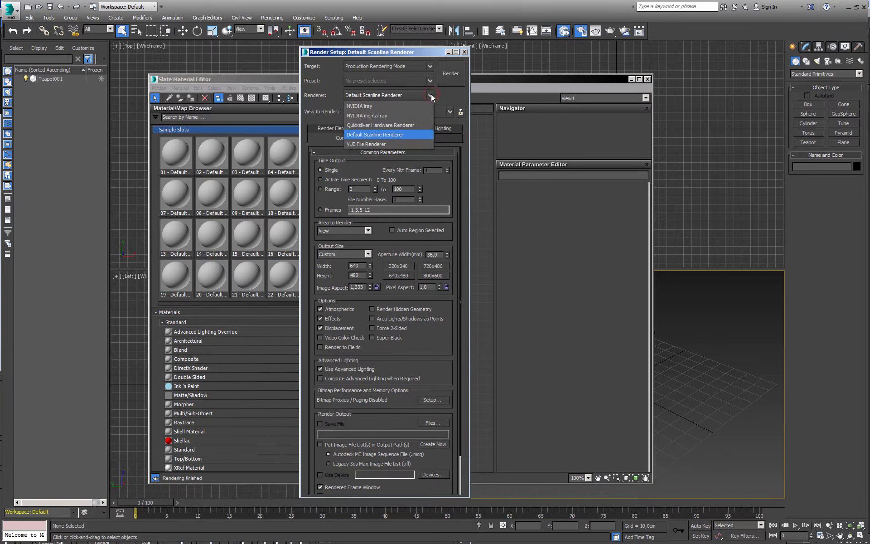
click(377, 116)
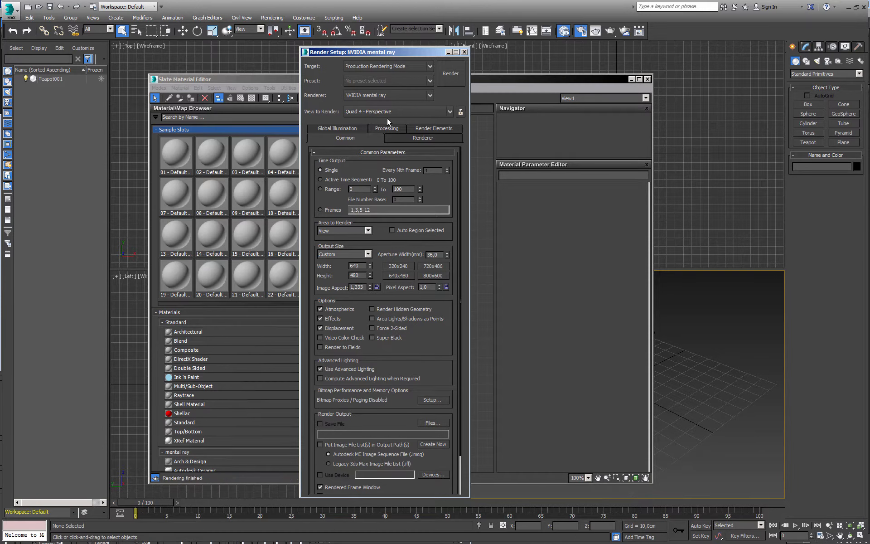
- Expand the mental ray maps group and shorten the Sample Slots area in the maximized Slate Material Editor
click(639, 79)
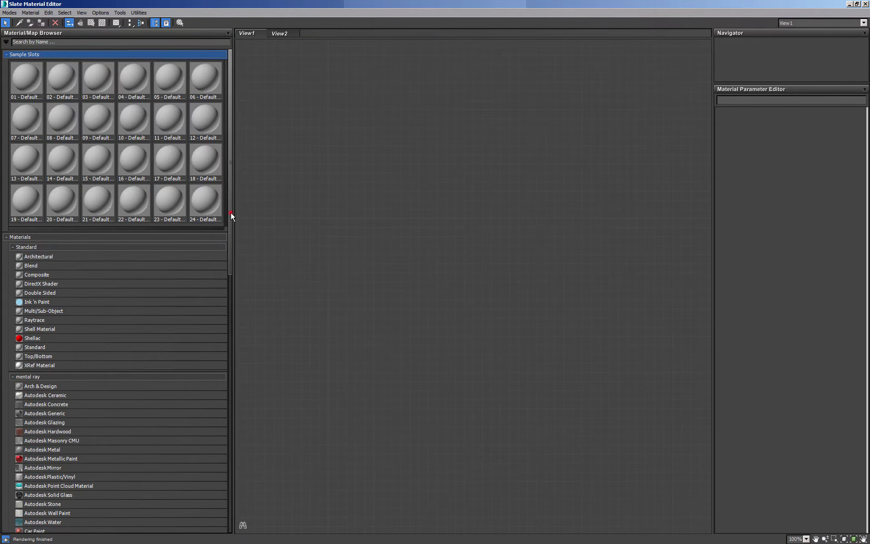
drag(230, 212, 231, 293)
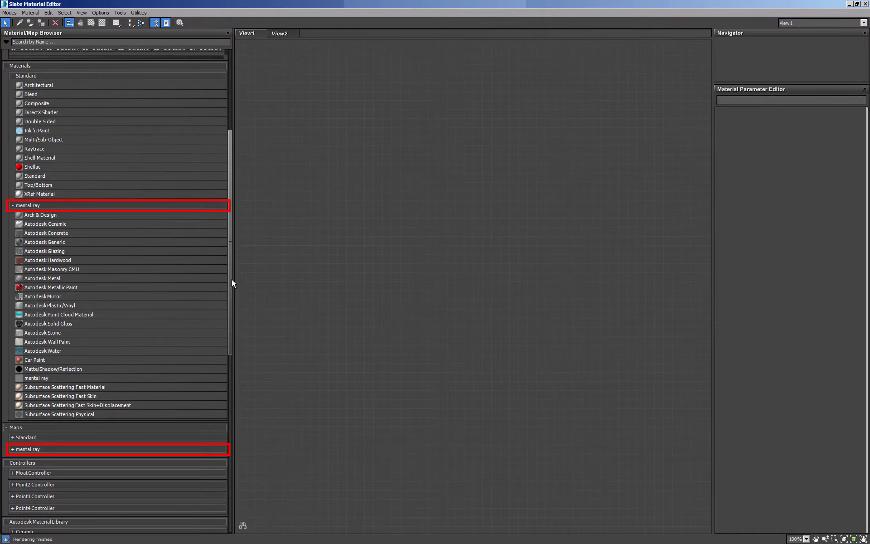
click(50, 449)
drag(232, 220, 222, 136)
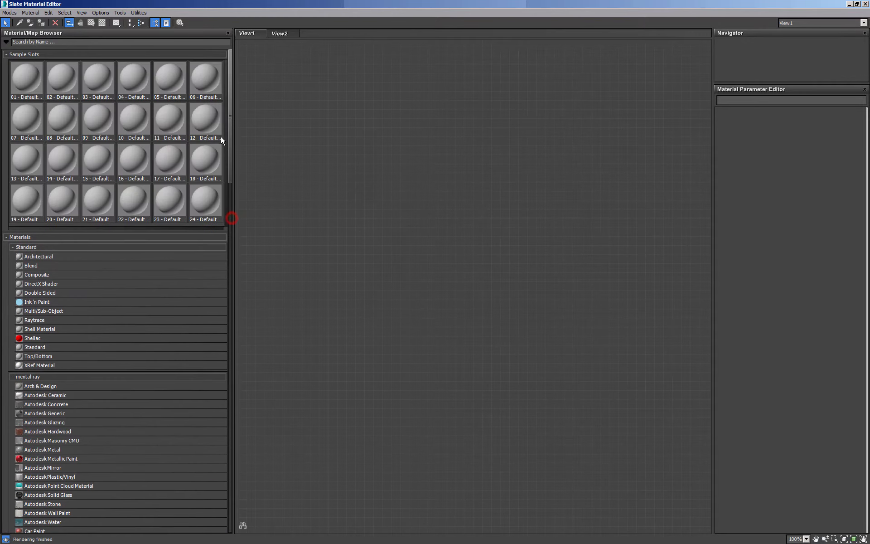
drag(158, 230, 155, 102)
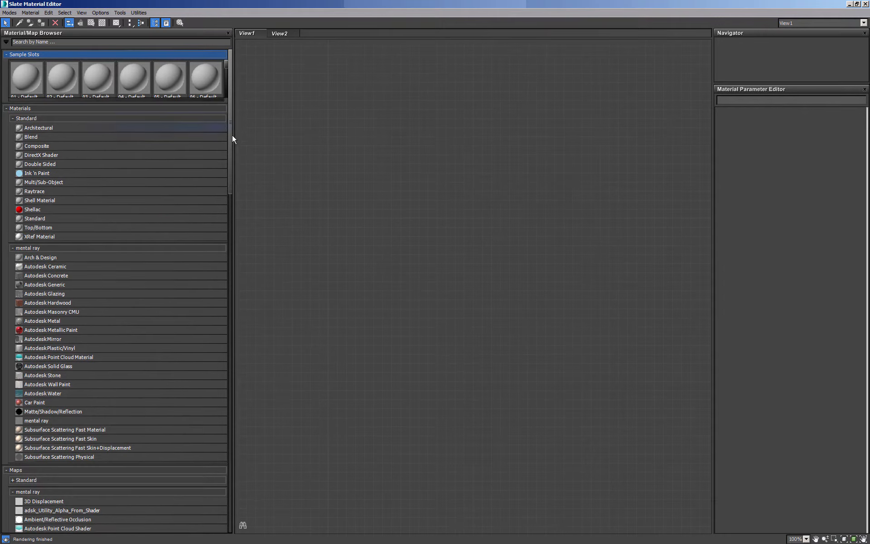
- Add an Arch & Design material from the mental ray group to View1, and restore the editor to a smaller window
scroll(208, 187, down, 5)
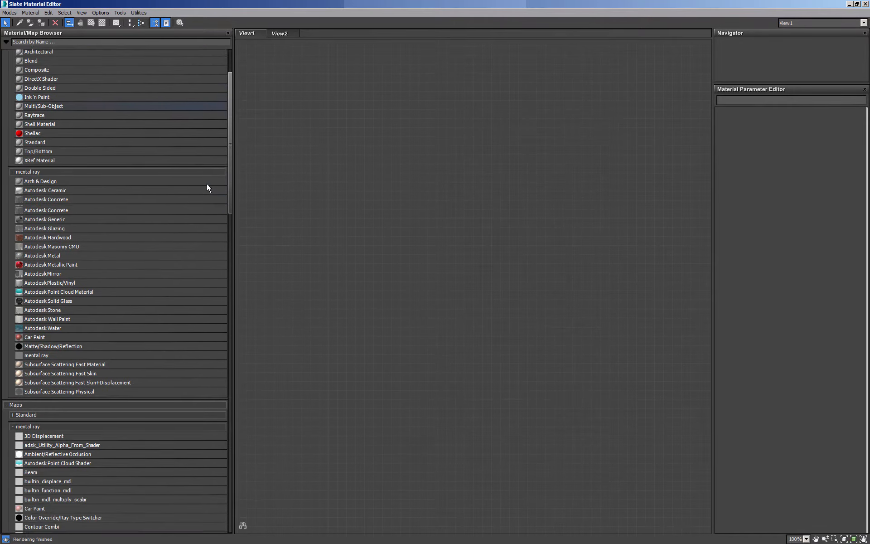
scroll(207, 185, down, 8)
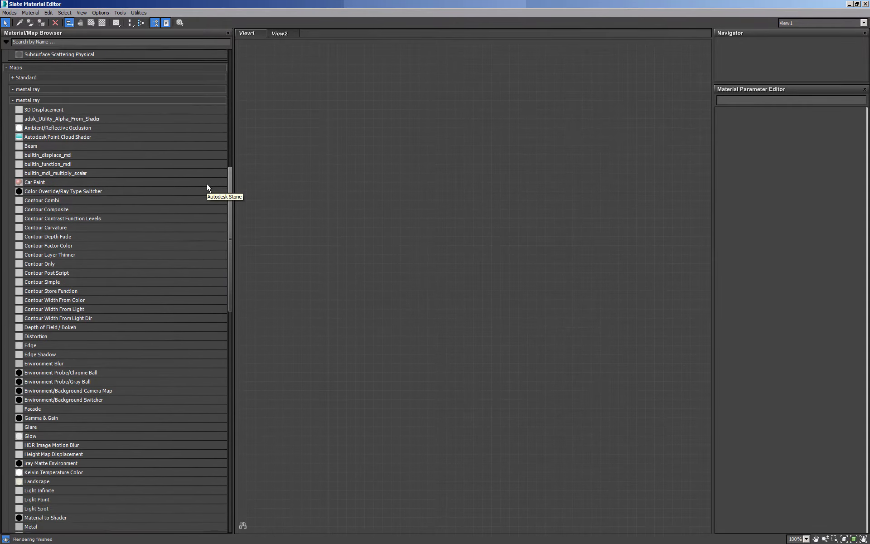
scroll(207, 185, down, 6)
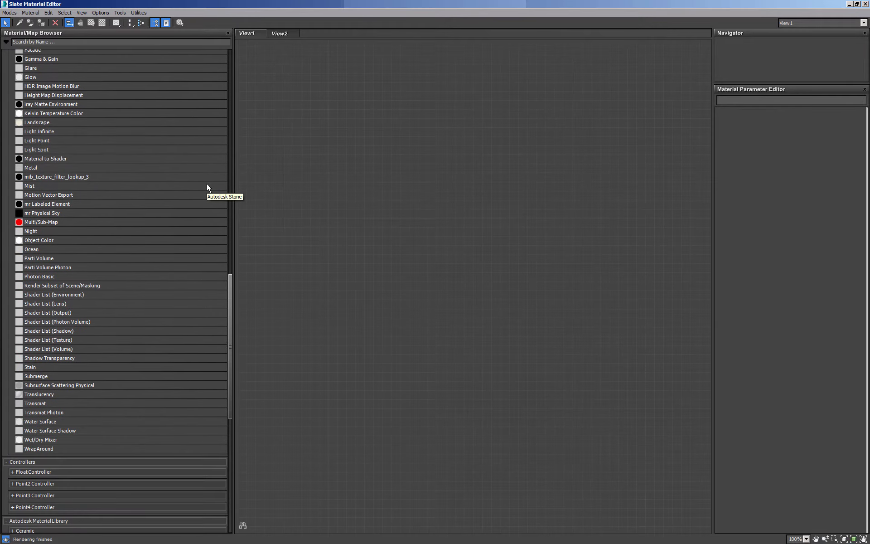
scroll(207, 184, down, 10)
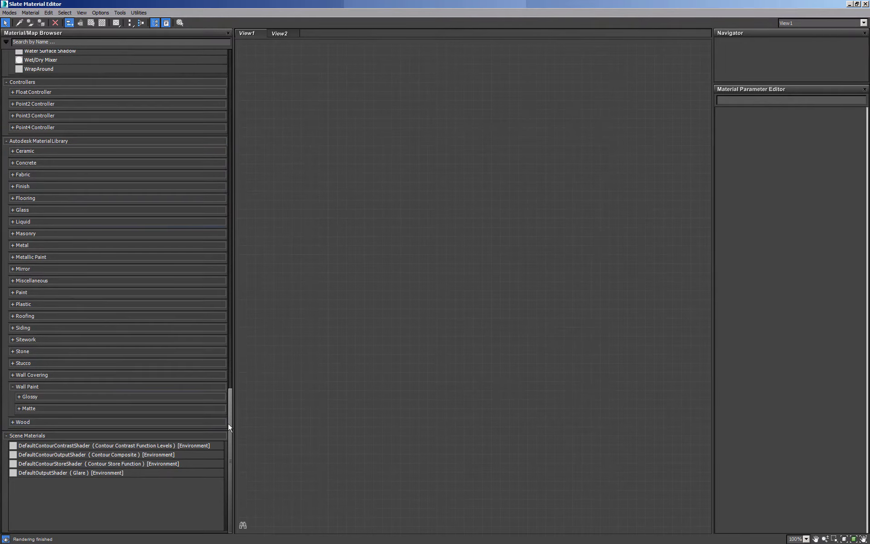
drag(230, 423, 265, 106)
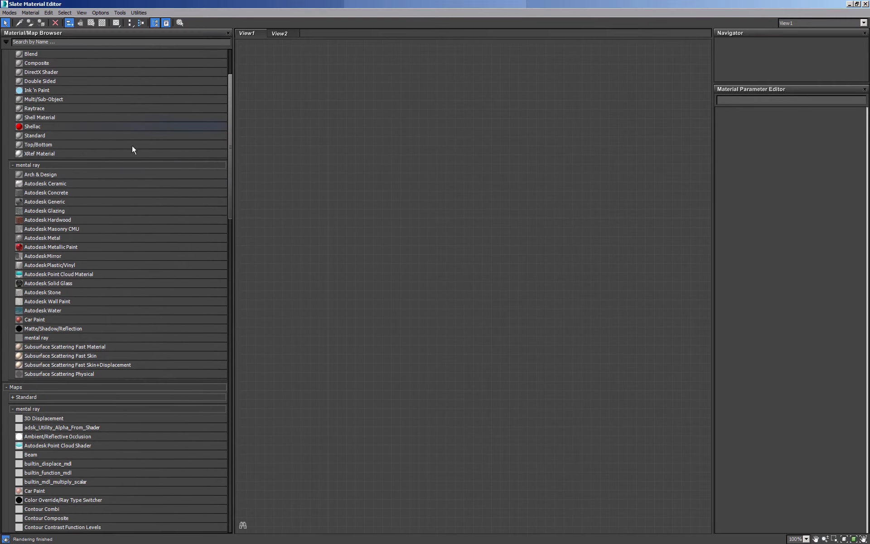
drag(23, 174, 428, 188)
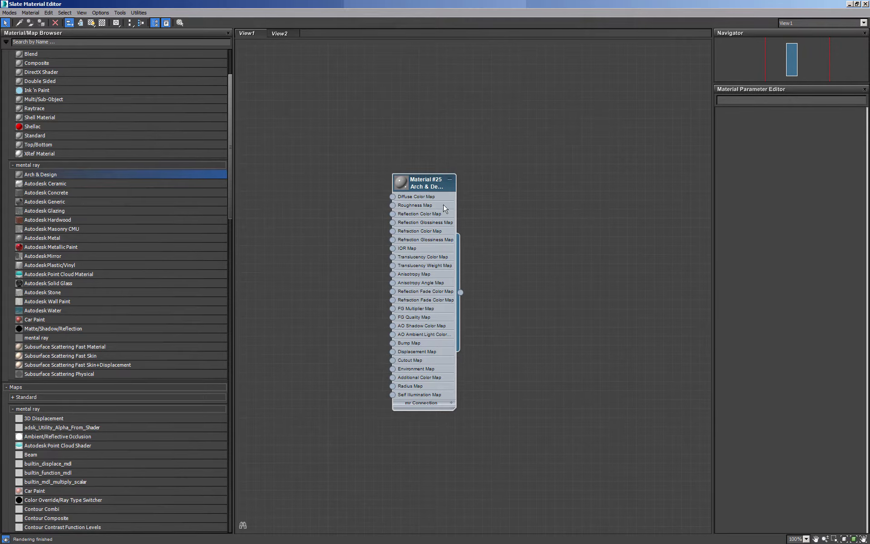
click(858, 4)
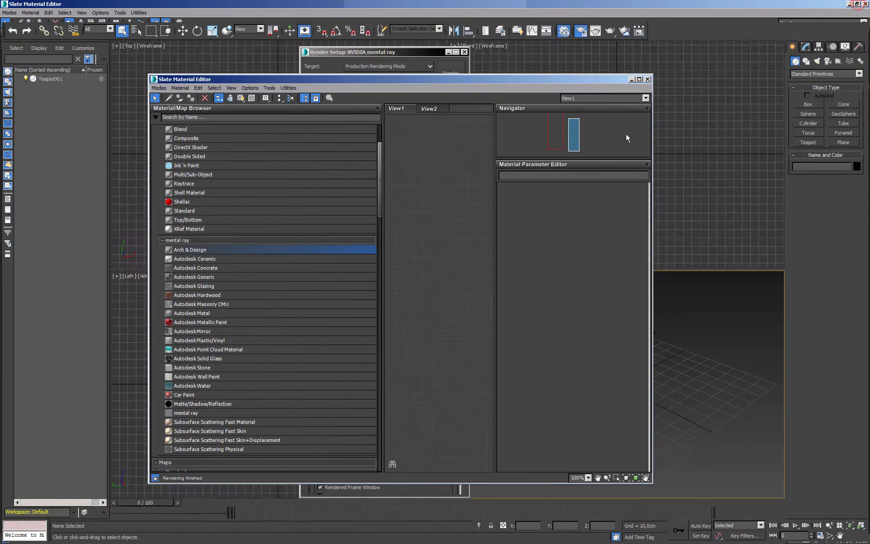
- Save the current renderer assignments in Render Setup as the defaults
click(401, 52)
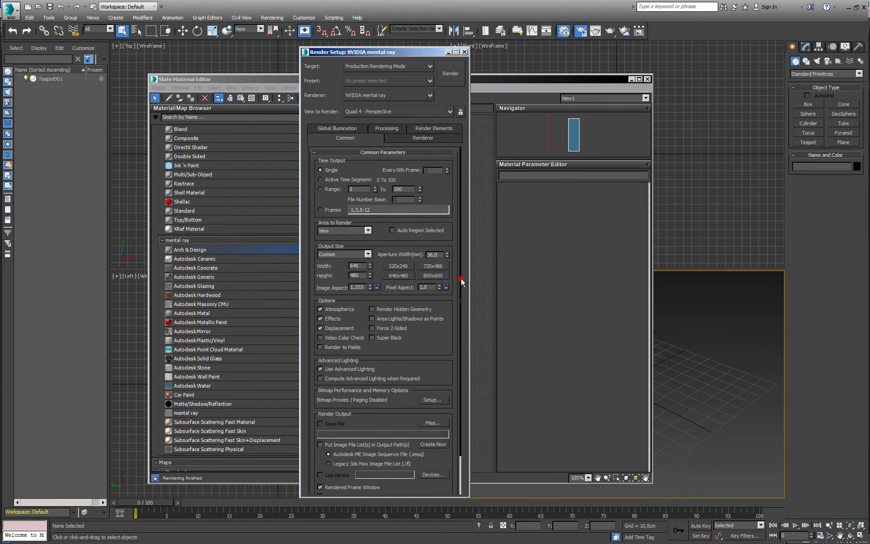
drag(461, 278, 456, 363)
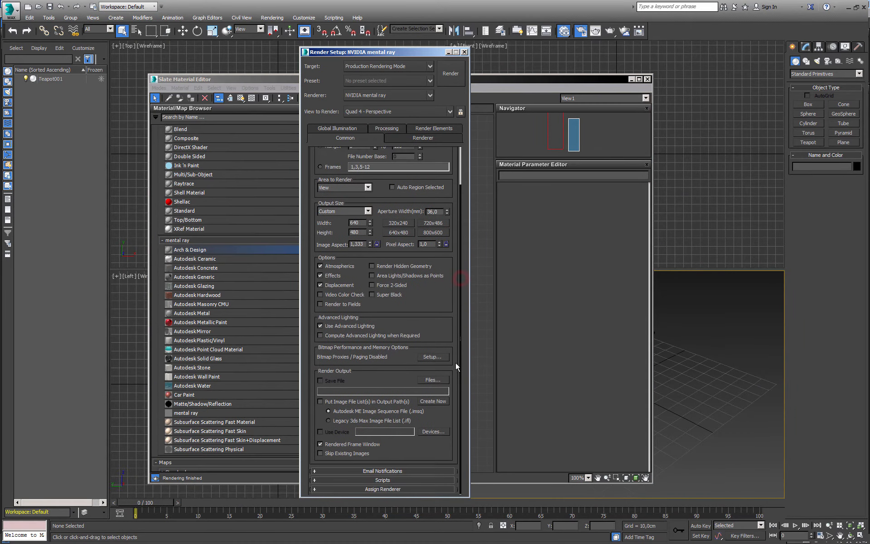
click(384, 489)
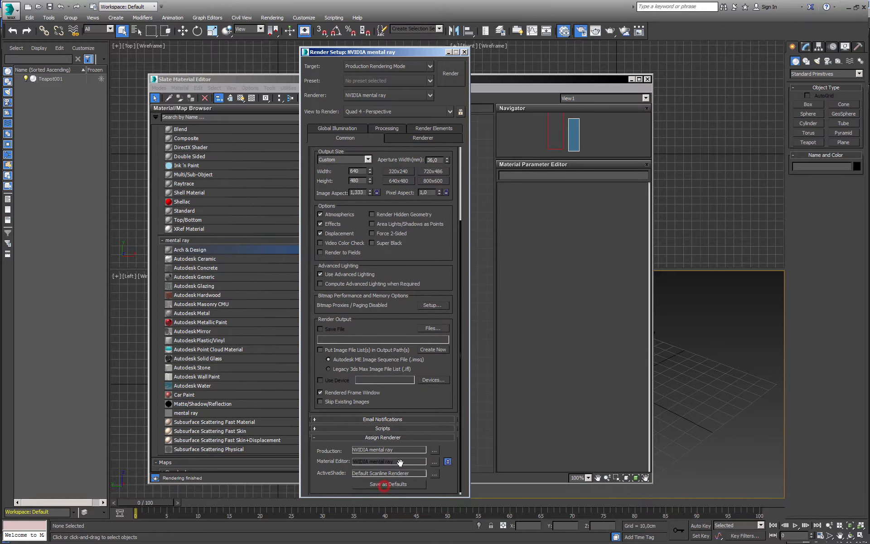
click(392, 483)
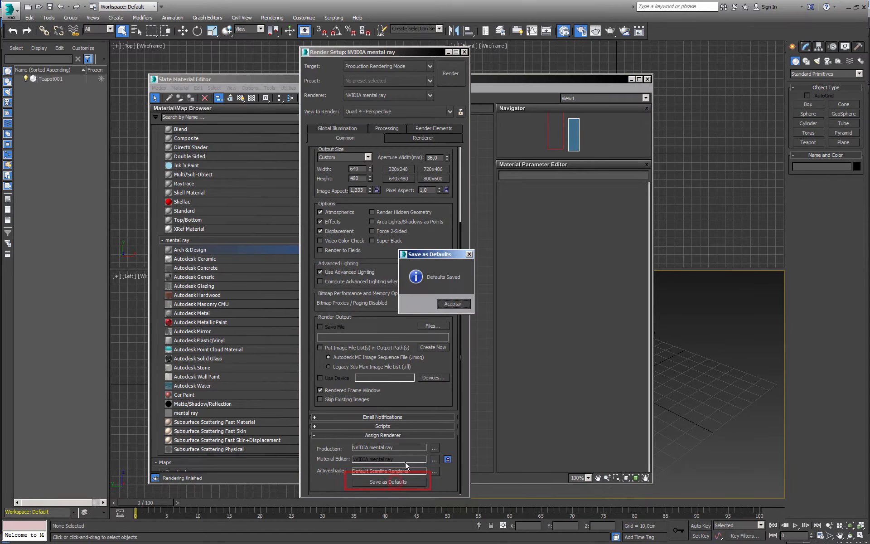
click(448, 304)
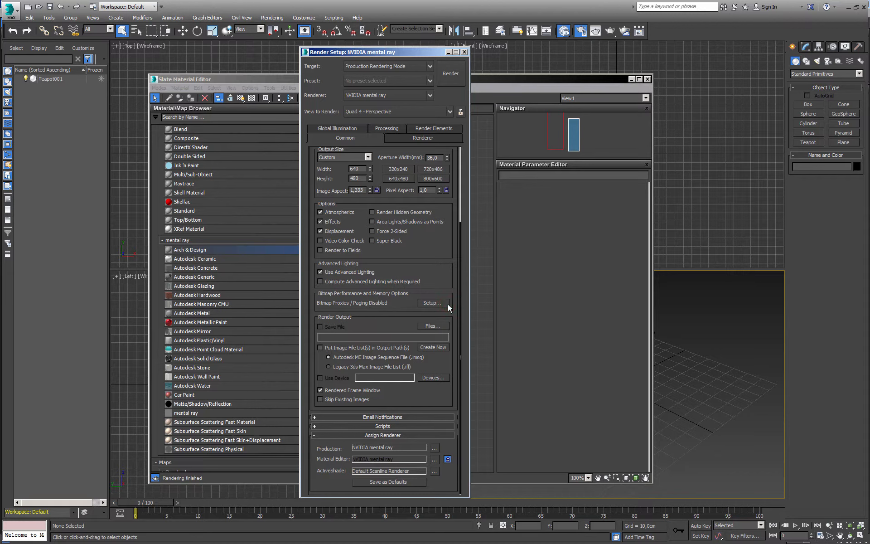
- Set the initial tool options to Max.mentalray with the DefaultUI scheme through the Custom UI and Defaults Switcher
click(300, 18)
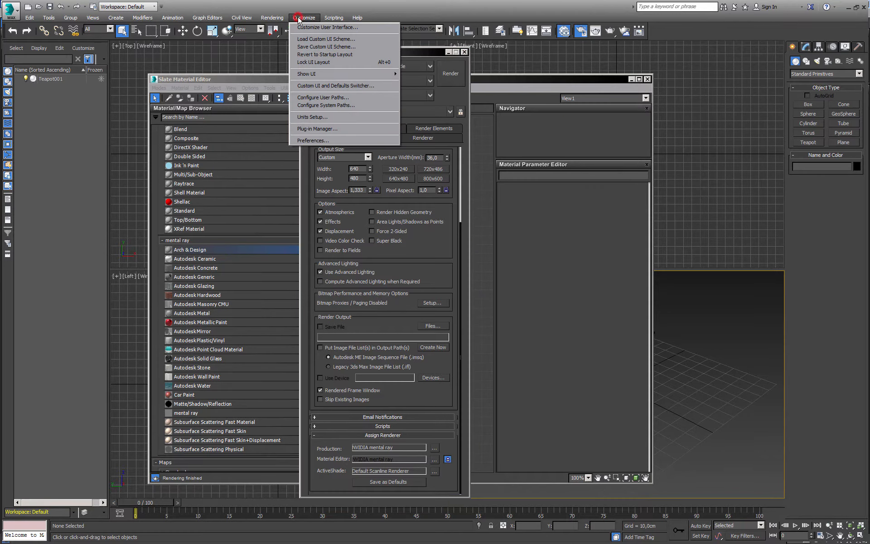
click(332, 84)
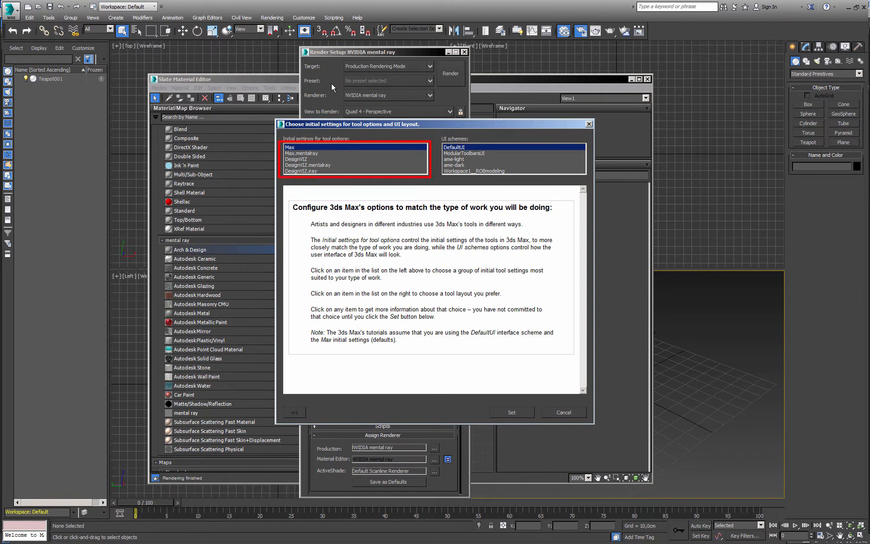
click(315, 153)
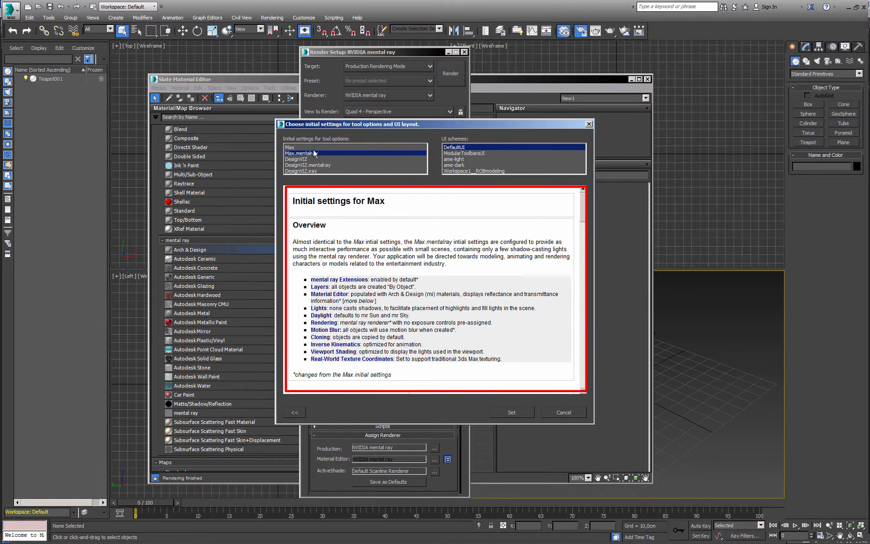
click(471, 255)
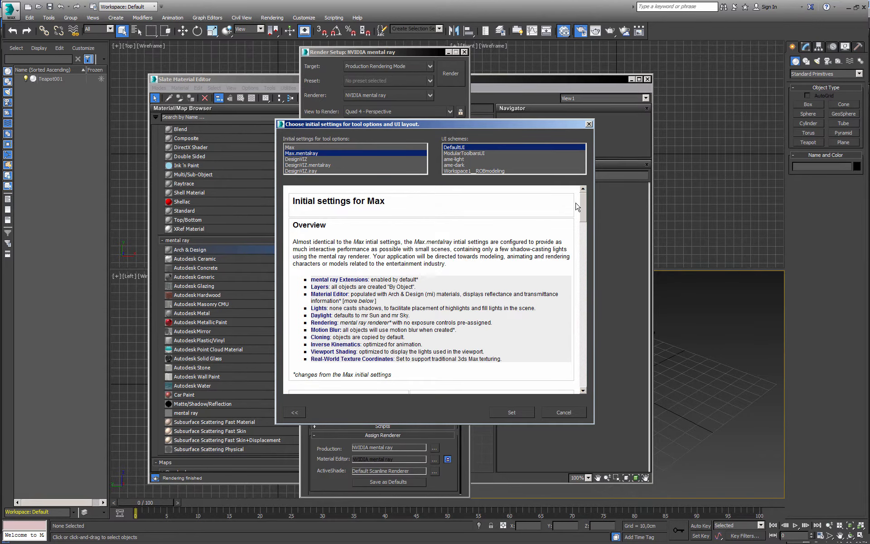
drag(582, 204, 579, 274)
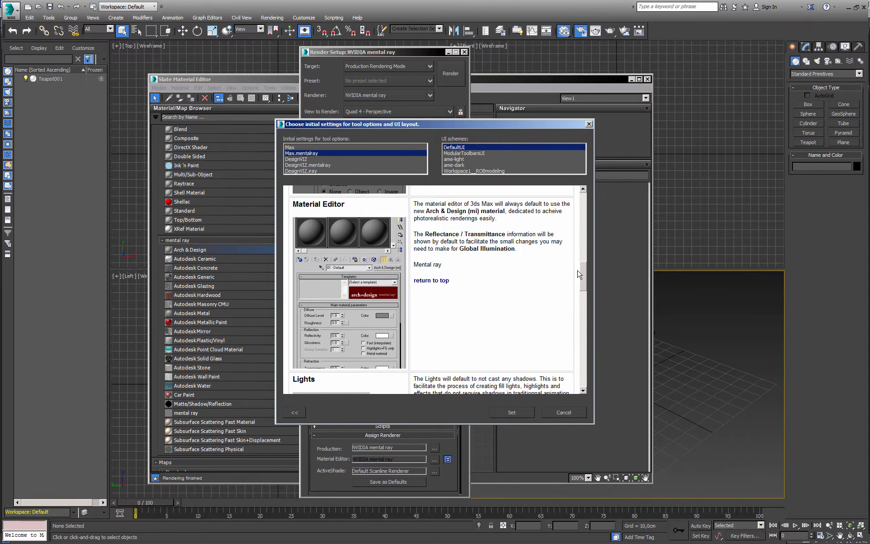
click(514, 412)
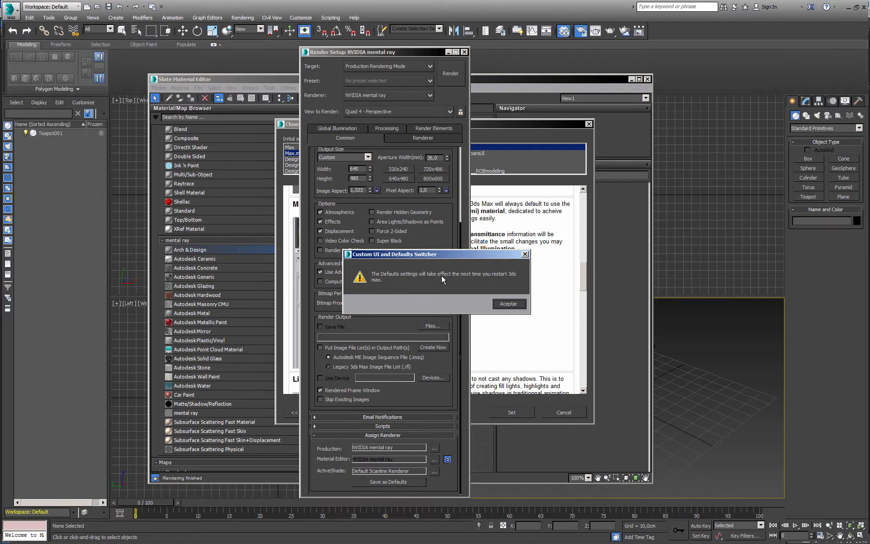
click(509, 304)
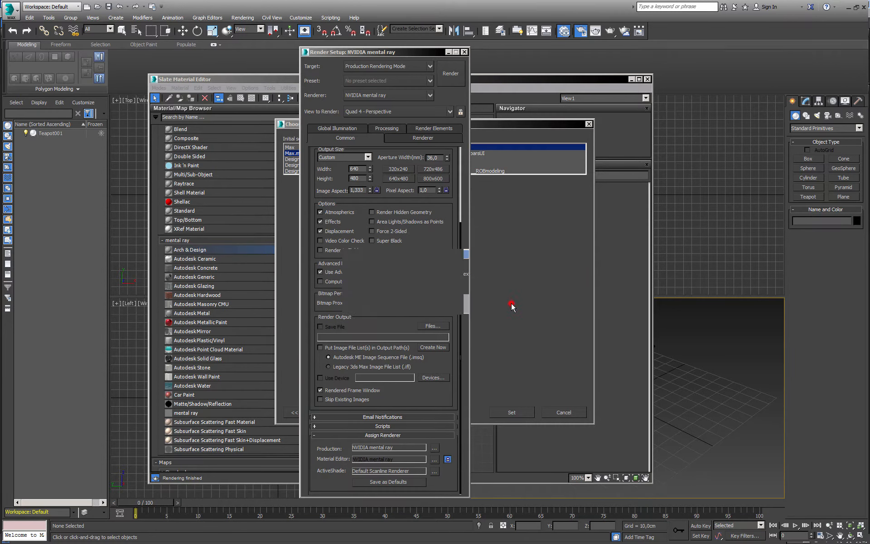
- Reset the scene and exit 3ds Max
click(11, 9)
click(30, 50)
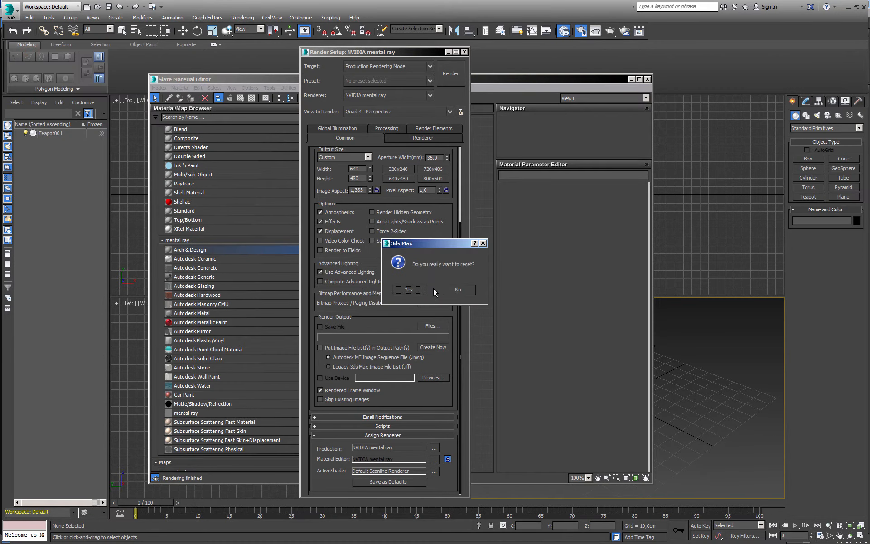
click(409, 289)
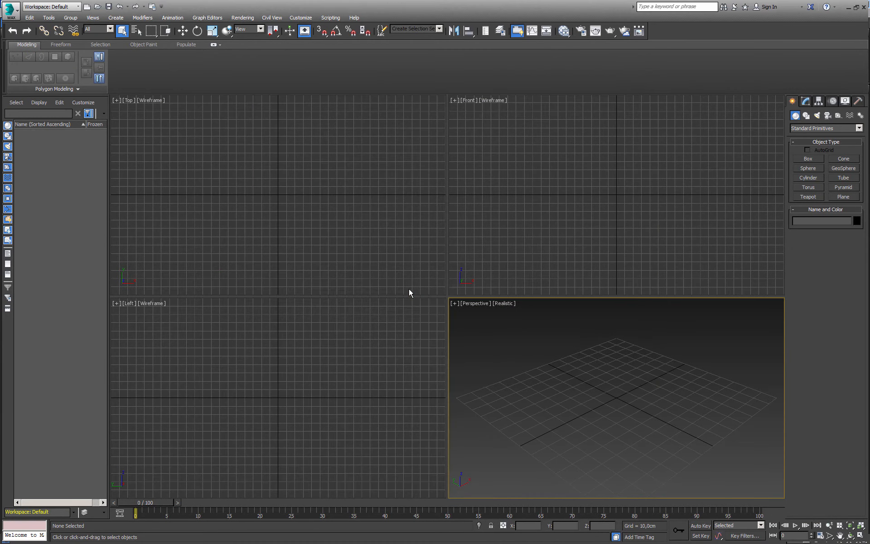
click(11, 9)
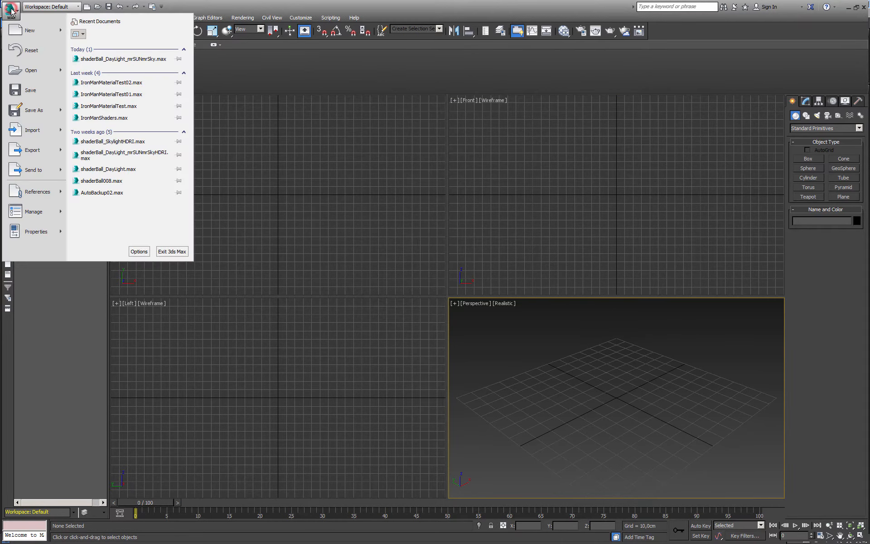
click(180, 252)
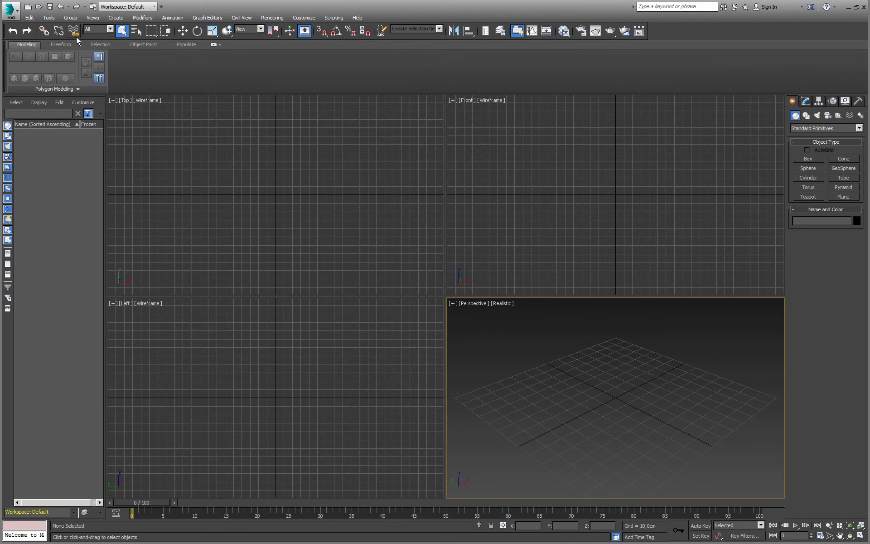
- Load the ModelingShortcuts.kbdx keyboard shortcut file in Customize User Interface and close the dialog
click(304, 18)
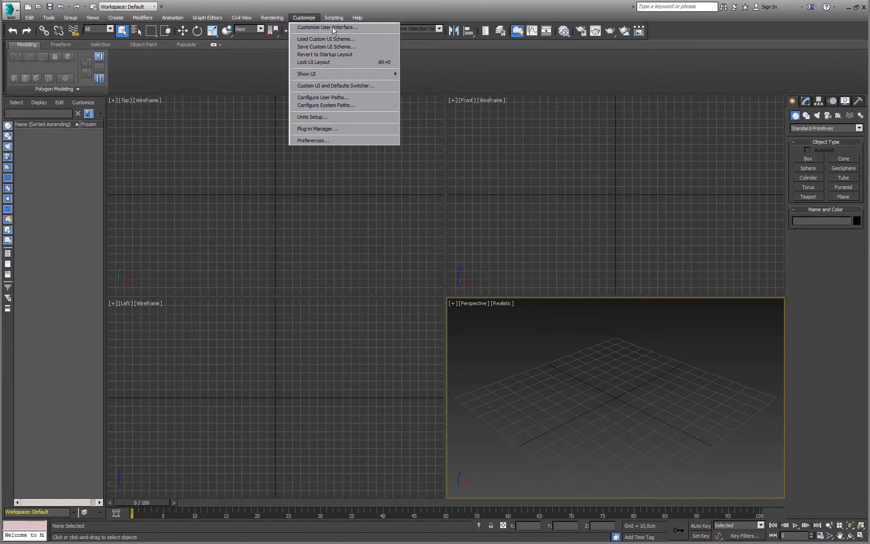
click(334, 28)
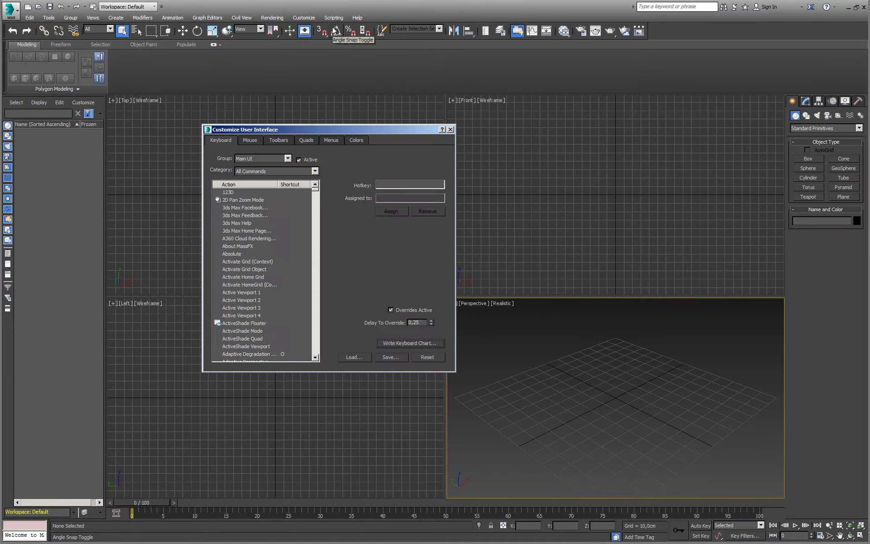
click(354, 357)
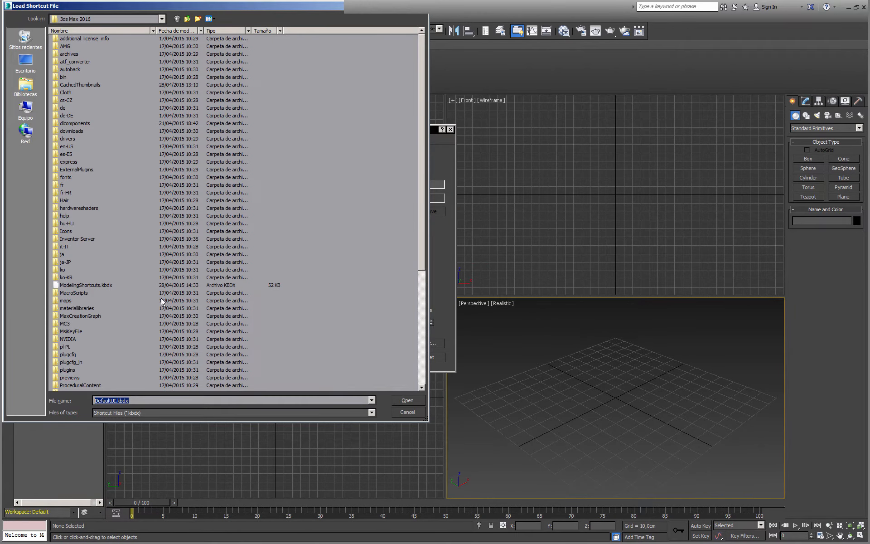
click(112, 285)
click(407, 401)
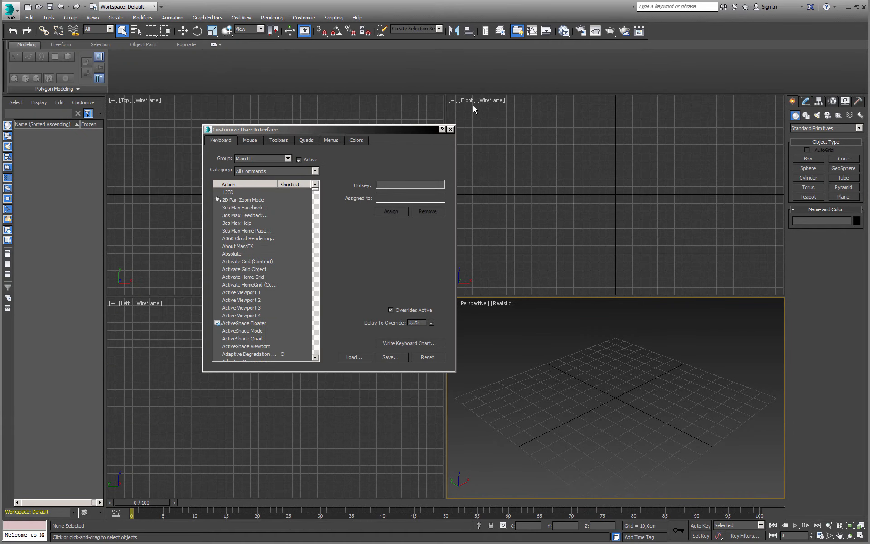
click(451, 130)
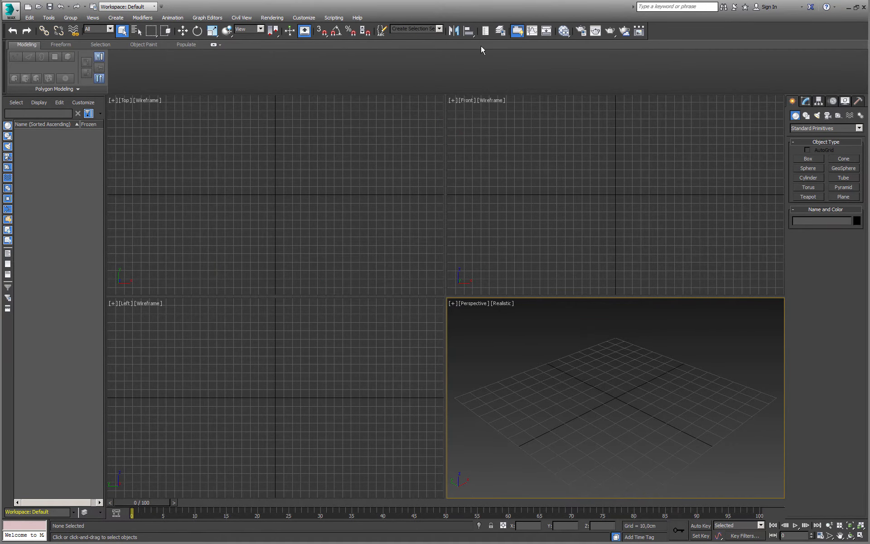
- Open the Slate Material Editor maximized and move the Sample Slots group above Materials in the Material/Map Browser
click(563, 32)
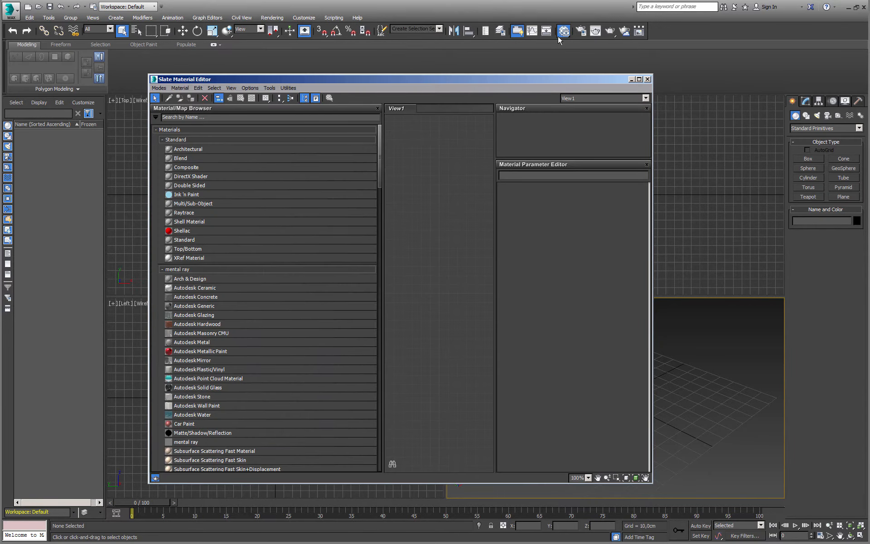
click(639, 79)
drag(231, 135, 194, 497)
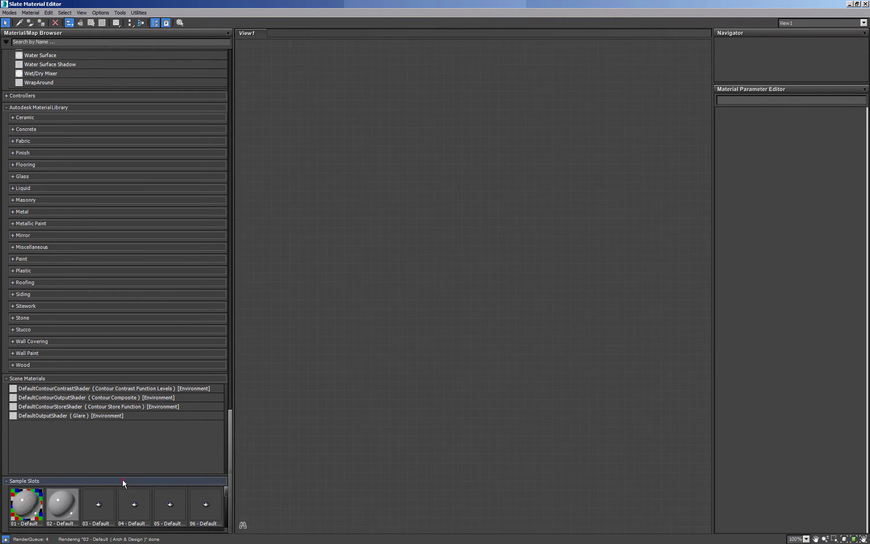
drag(123, 481, 157, 50)
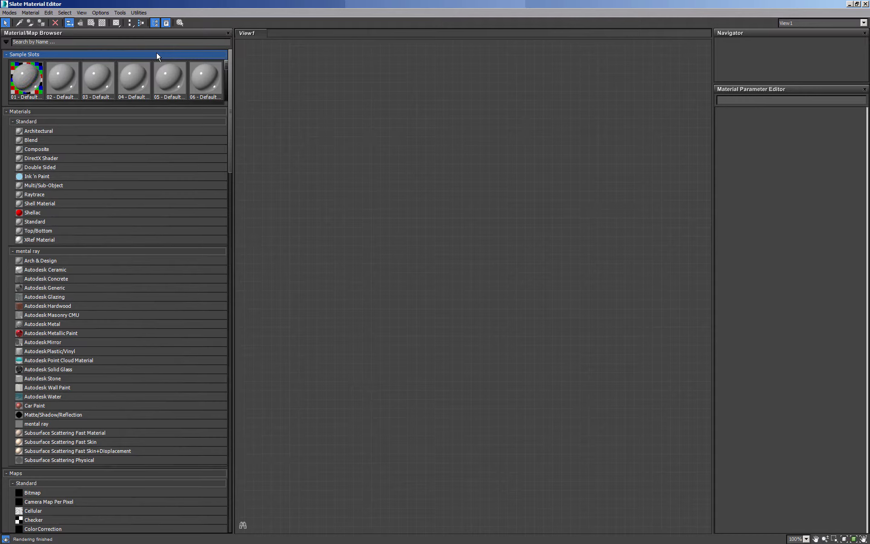
- Add an Arch & Design material from the browser's mental ray group to View1 and delete that node
click(42, 260)
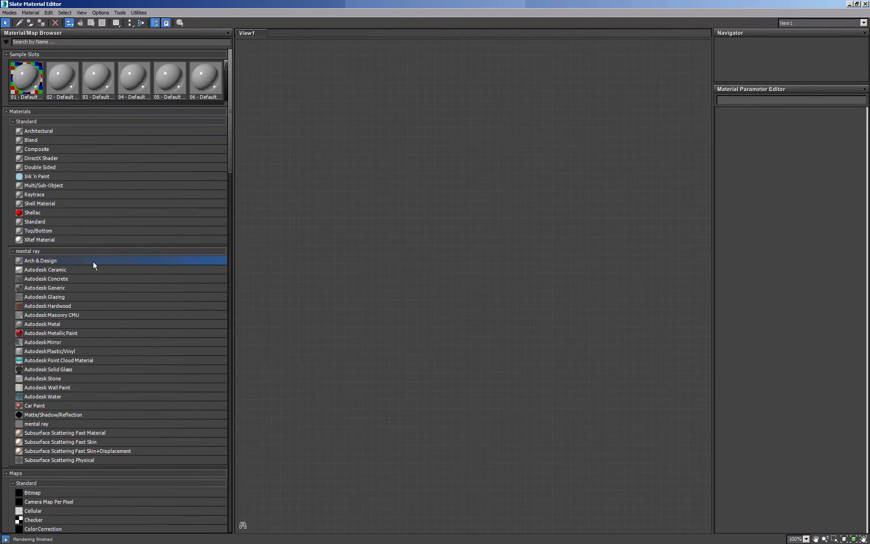
drag(96, 266, 395, 197)
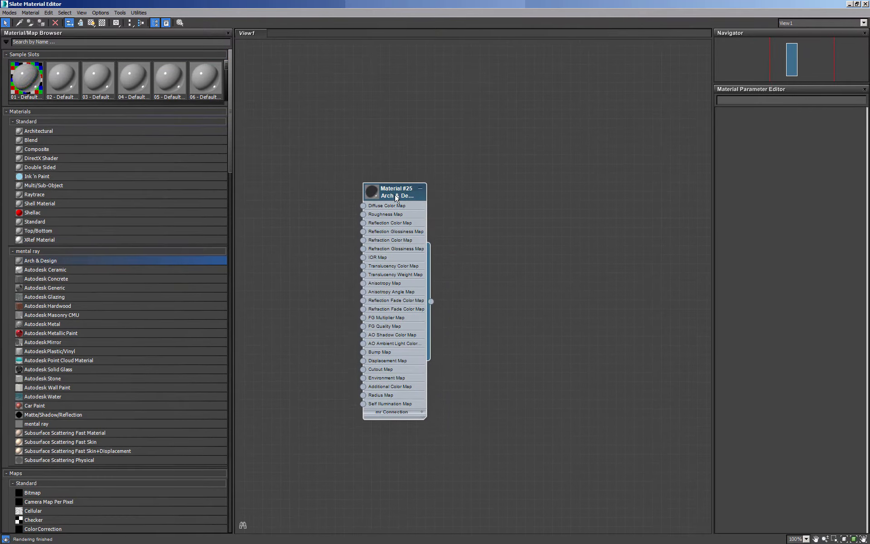
click(54, 22)
- Create an Arch & Design material in View1 from the empty canvas's mental ray materials list
right_click(408, 142)
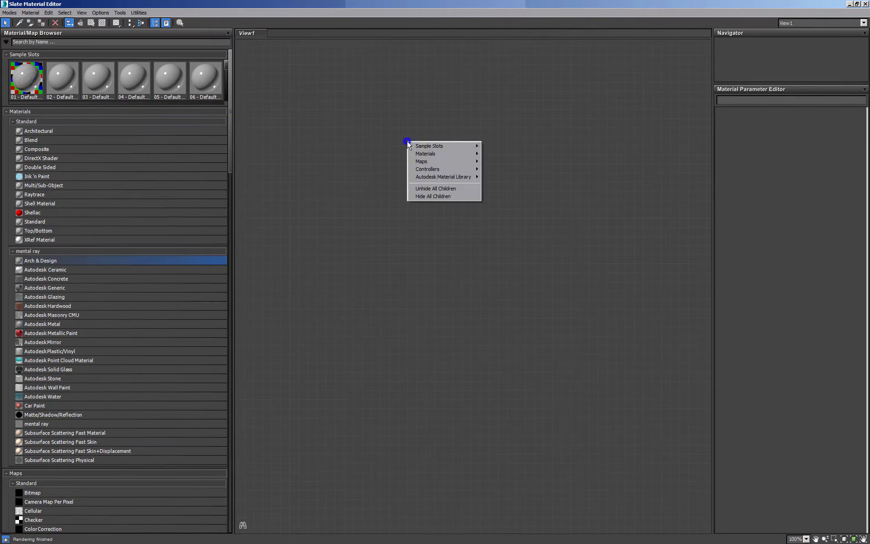
mouse_move(440, 154)
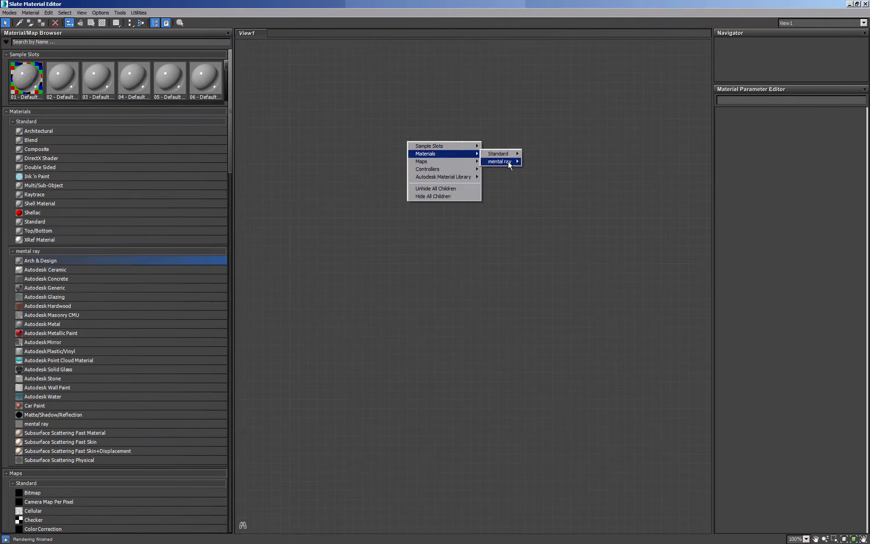
mouse_move(517, 161)
click(543, 162)
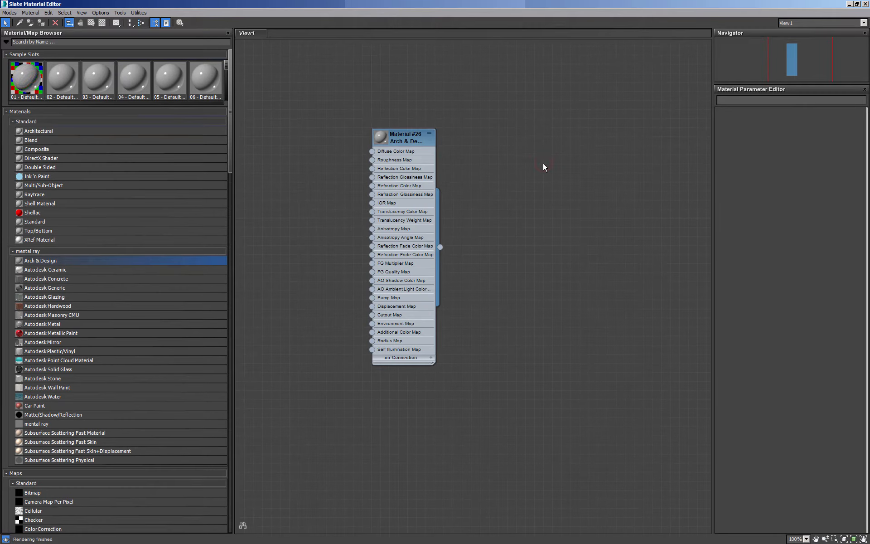
- Show the Arch & Design material's parameters and rename the material to test
double_click(412, 138)
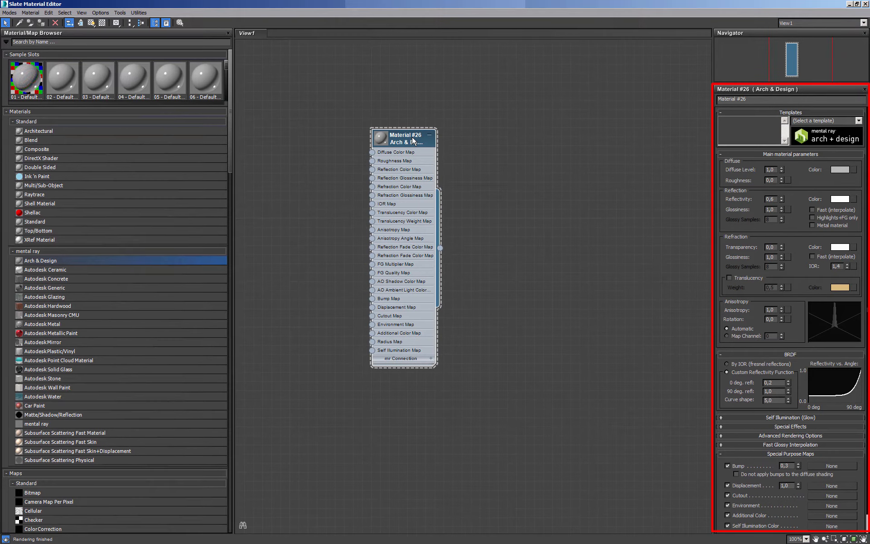
scroll(410, 142, up, 3)
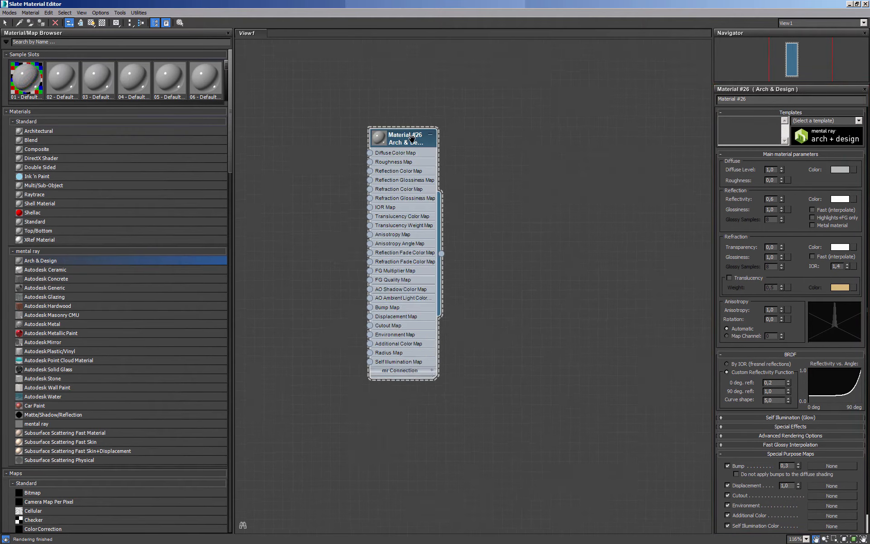
scroll(470, 164, up, 1)
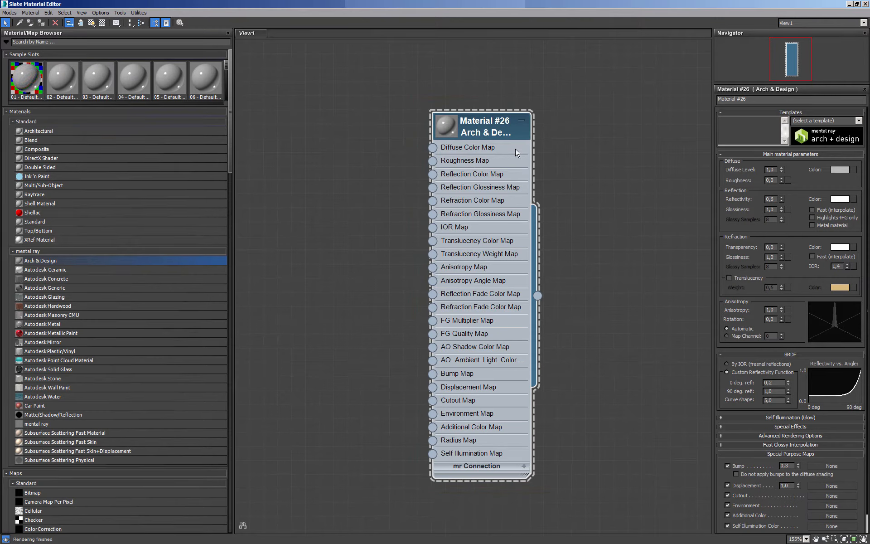
double_click(762, 100)
text(test)
key(Return)
click(680, 104)
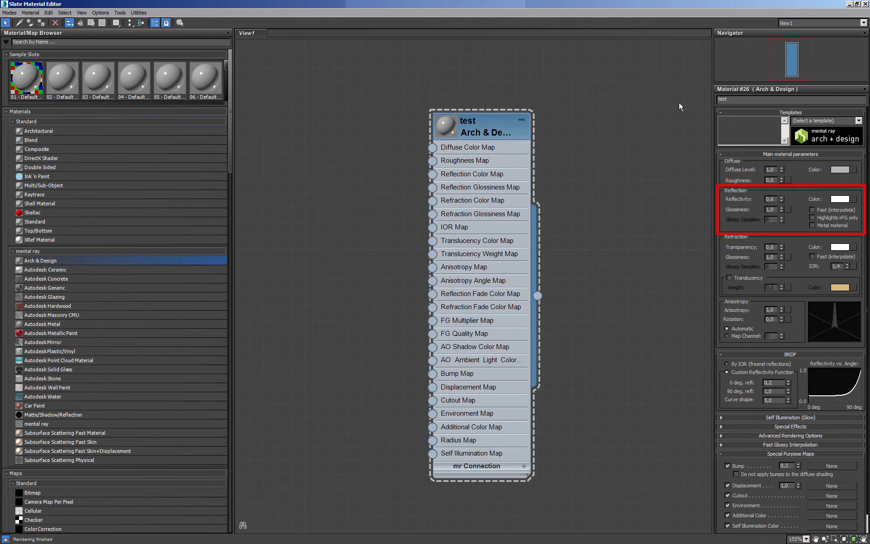
- Enlarge the test material's node and its preview sphere, and show the colored checker background in the preview
double_click(446, 126)
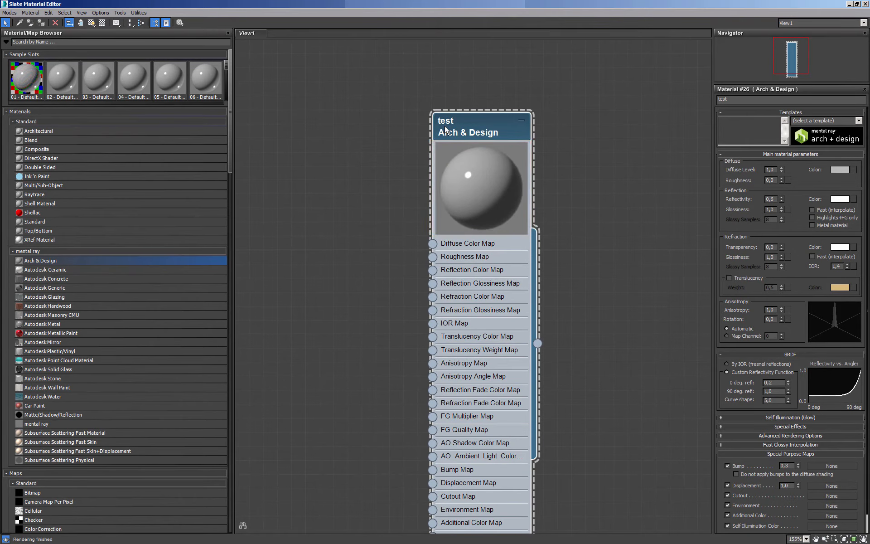
middle_drag(485, 245, 454, 197)
scroll(447, 215, down, 5)
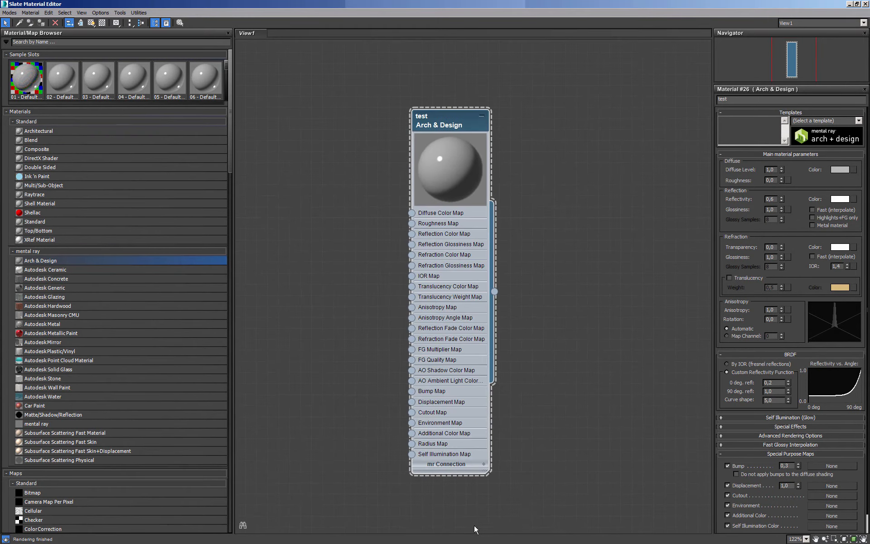
drag(487, 473, 605, 532)
middle_drag(521, 326, 532, 380)
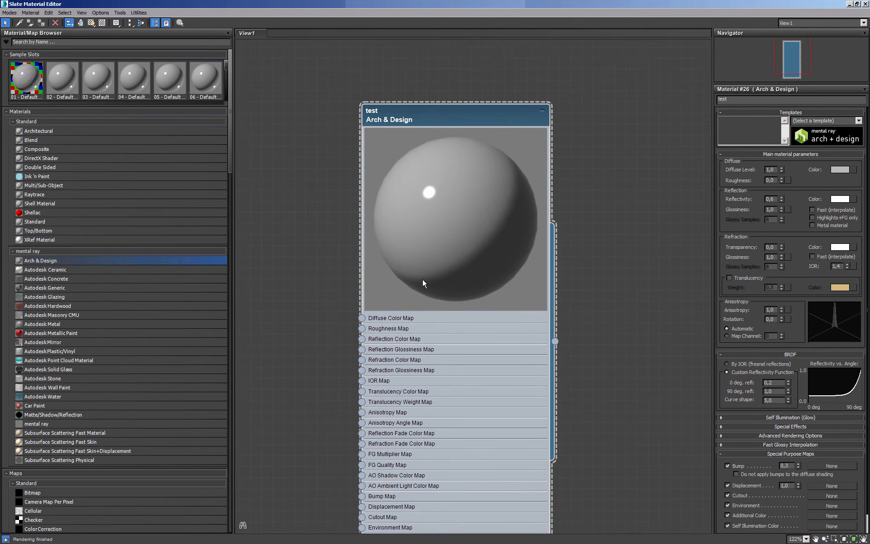
click(103, 22)
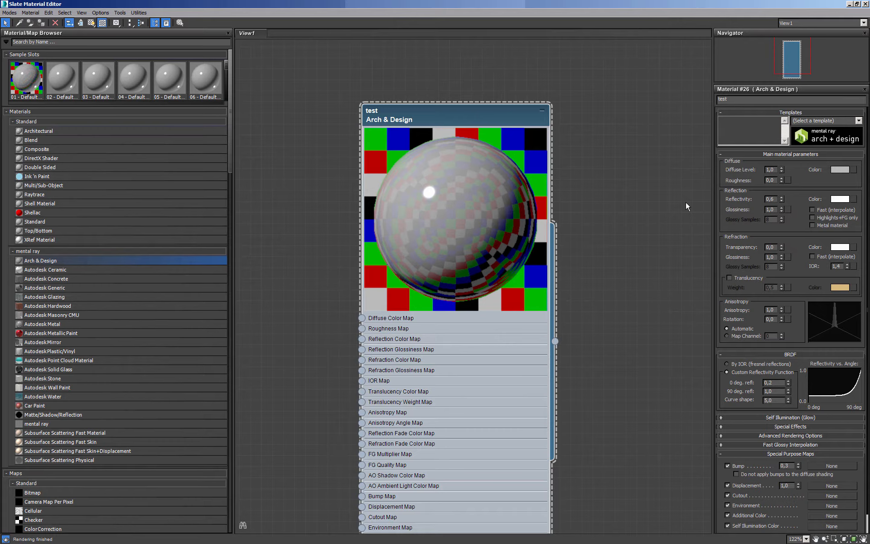
- Set the test material's diffuse color to red (Red 0.5, Green 0, Blue 0) and its Reflectivity to 0.0
click(845, 171)
drag(618, 118, 666, 118)
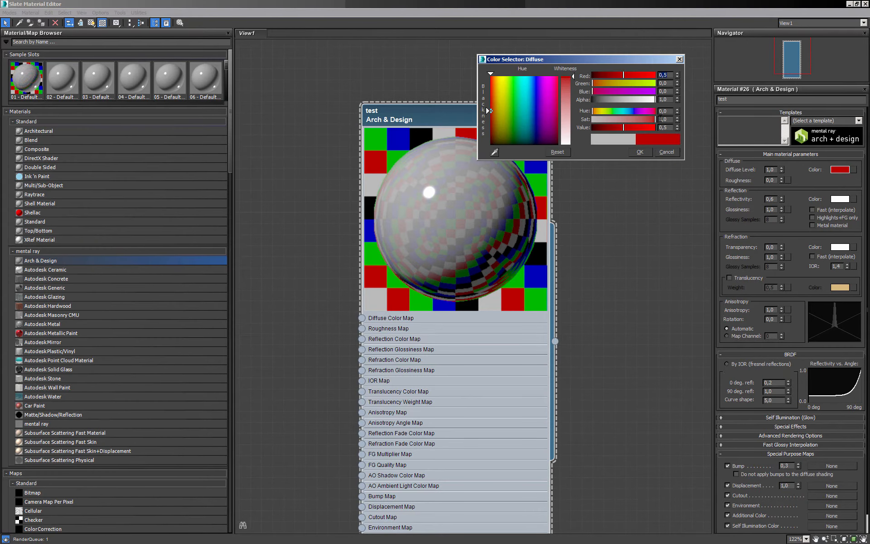
click(645, 150)
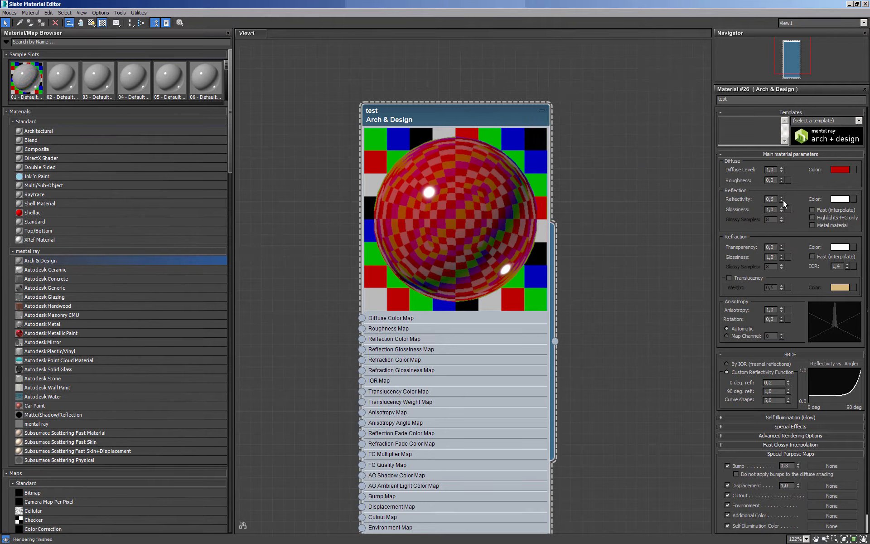
drag(783, 200, 781, 276)
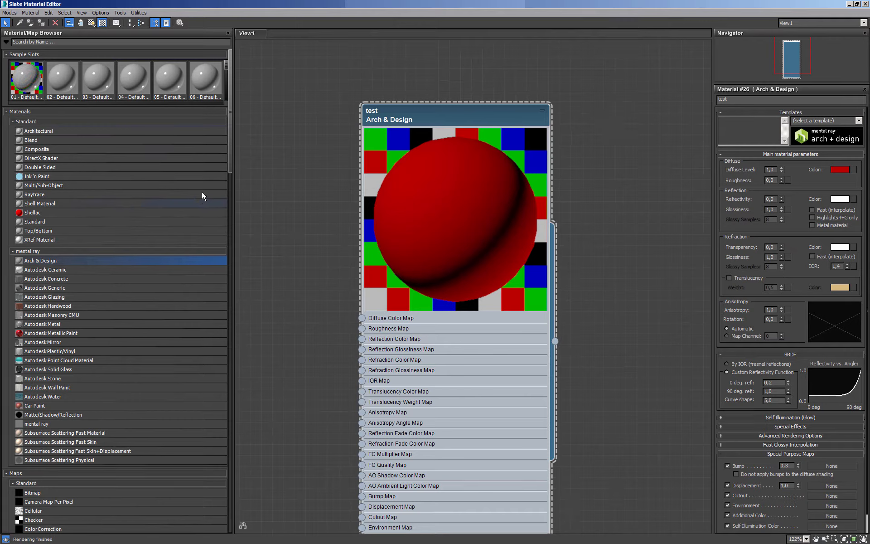
- Add a standard Checker map to View1 and wire it to the test material's Diffuse Color Map input
drag(230, 163, 226, 263)
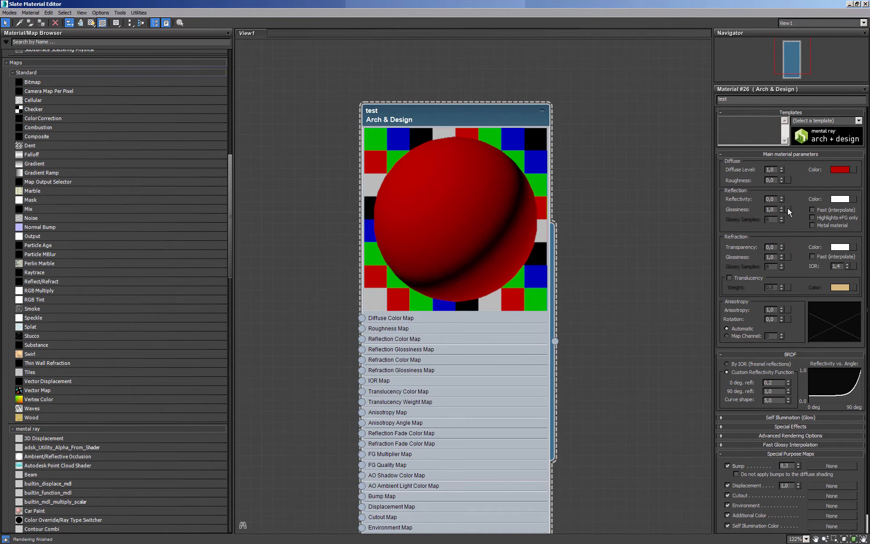
middle_drag(666, 195, 768, 99)
scroll(566, 221, down, 1)
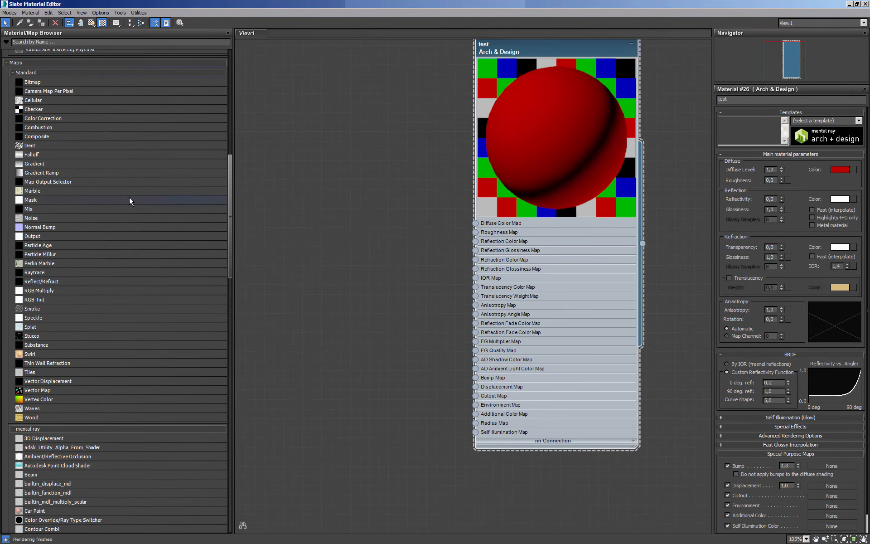
mouse_move(20, 109)
mouse_down()
mouse_move(123, 151)
mouse_move(323, 216)
mouse_move(325, 208)
mouse_up()
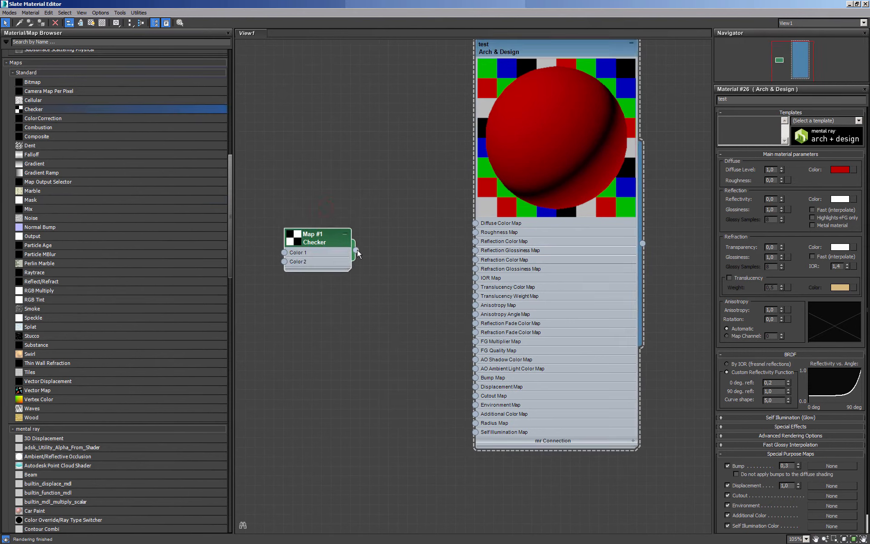
drag(356, 250, 476, 226)
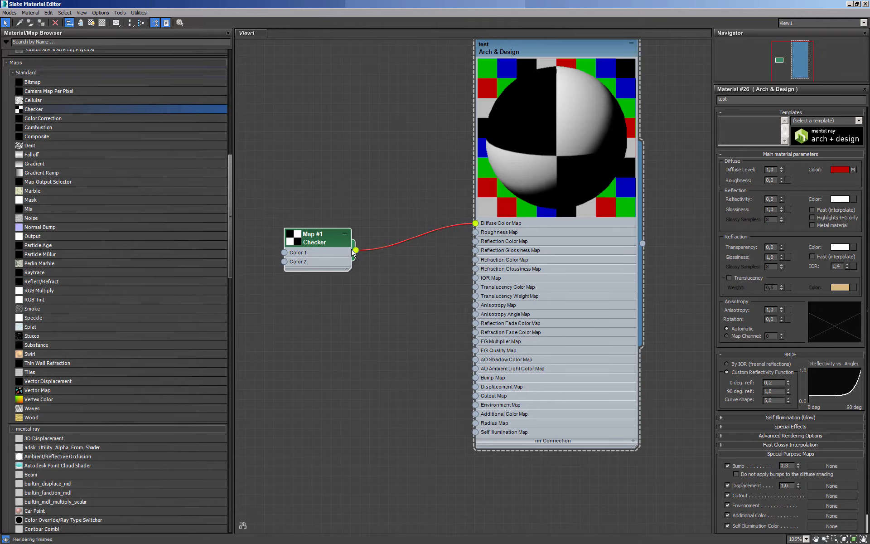
- Assign the Checker map as an instance to the diffuse color's map slot in the parameters, and delete the Checker node
drag(338, 242, 341, 176)
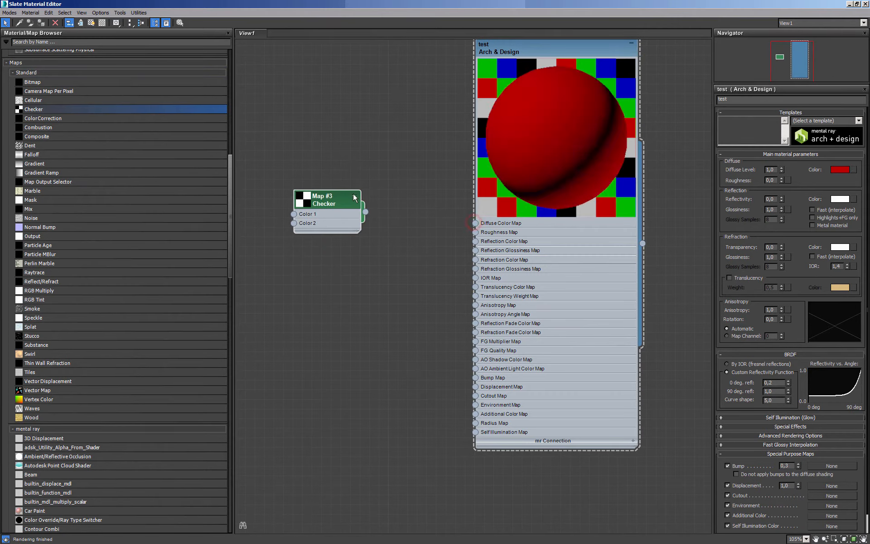
drag(332, 200, 855, 175)
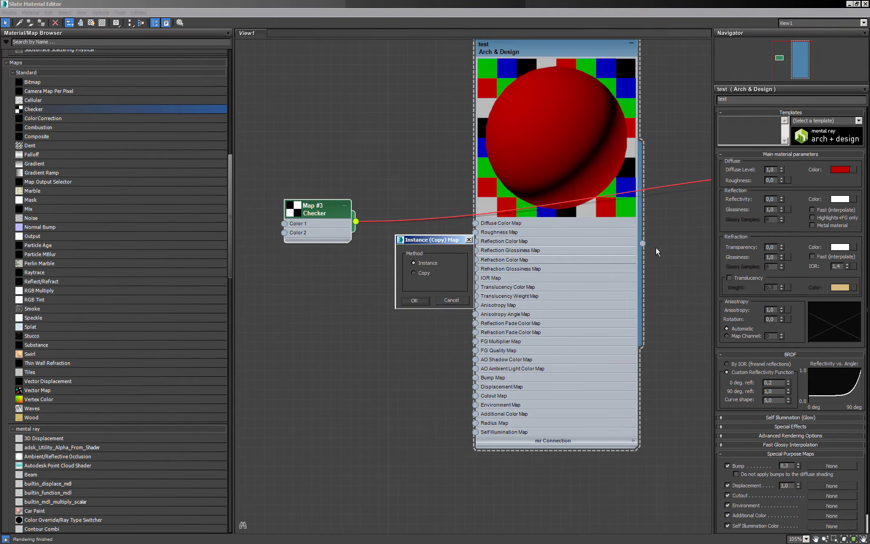
click(414, 301)
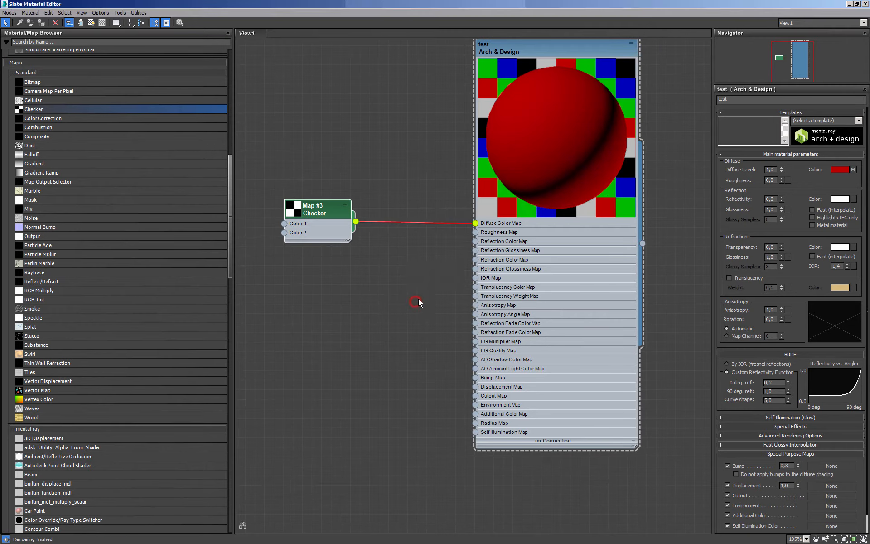
click(317, 212)
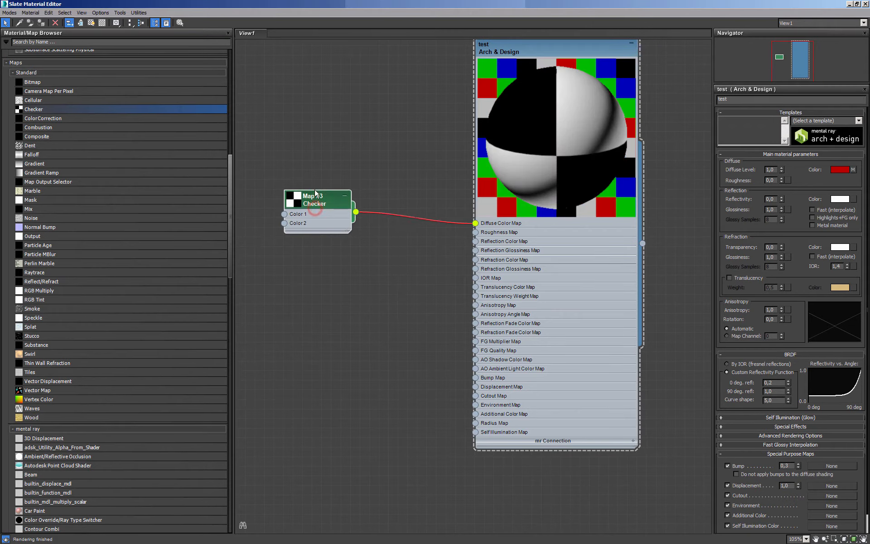
click(55, 23)
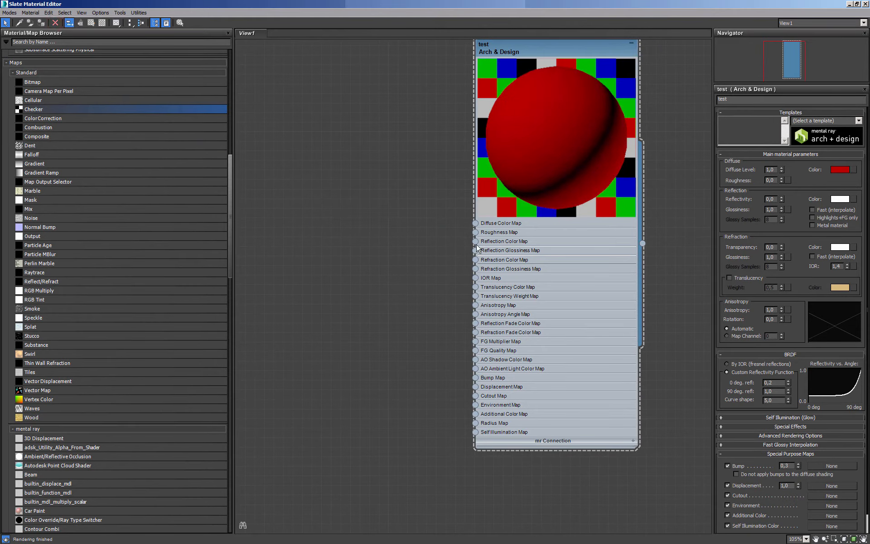
- Create a connected standard Checker map by pulling a wire out of the test material's Diffuse Color Map input
drag(476, 225, 378, 201)
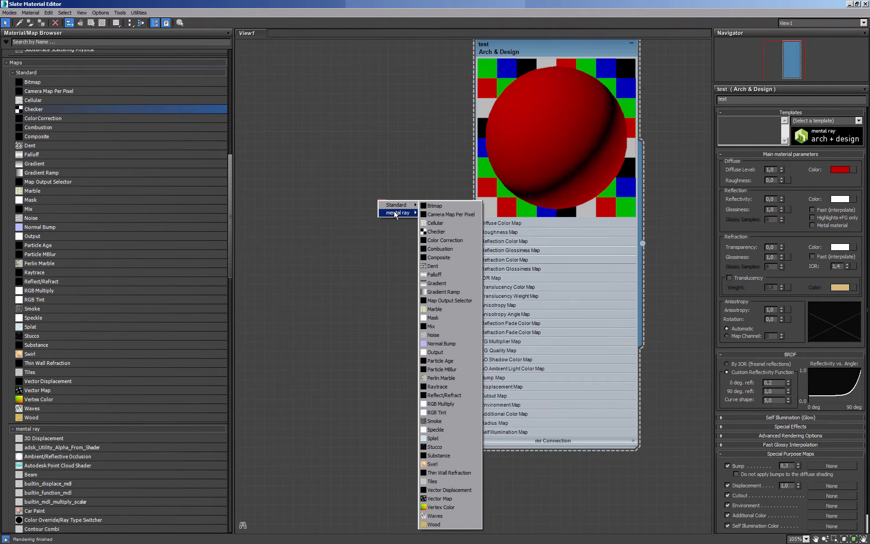
mouse_move(410, 207)
click(428, 231)
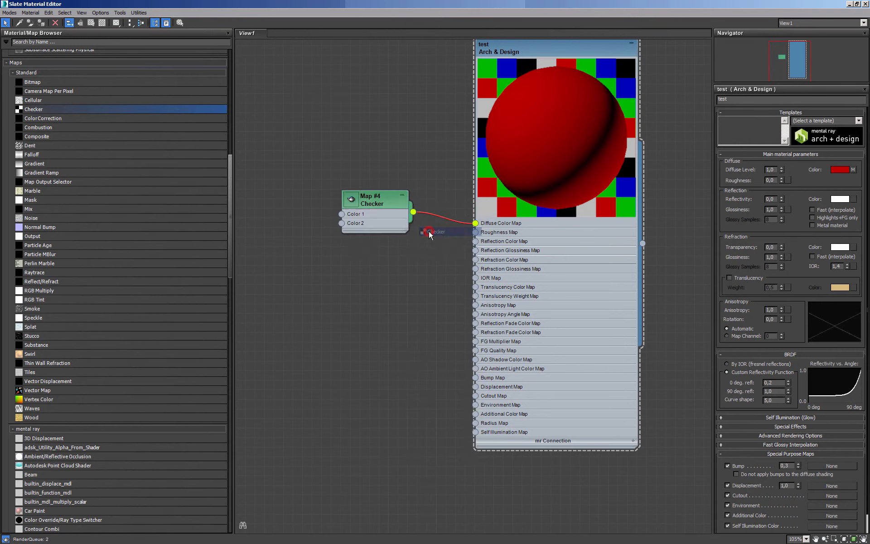
- Delete the connected Checker node and assign a new standard Checker map through the diffuse color's map slot in the parameters
click(398, 219)
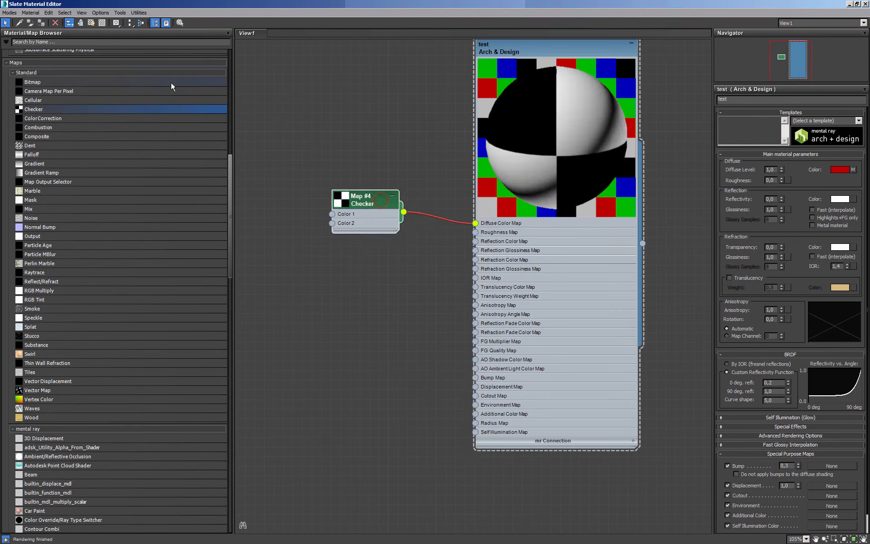
click(55, 22)
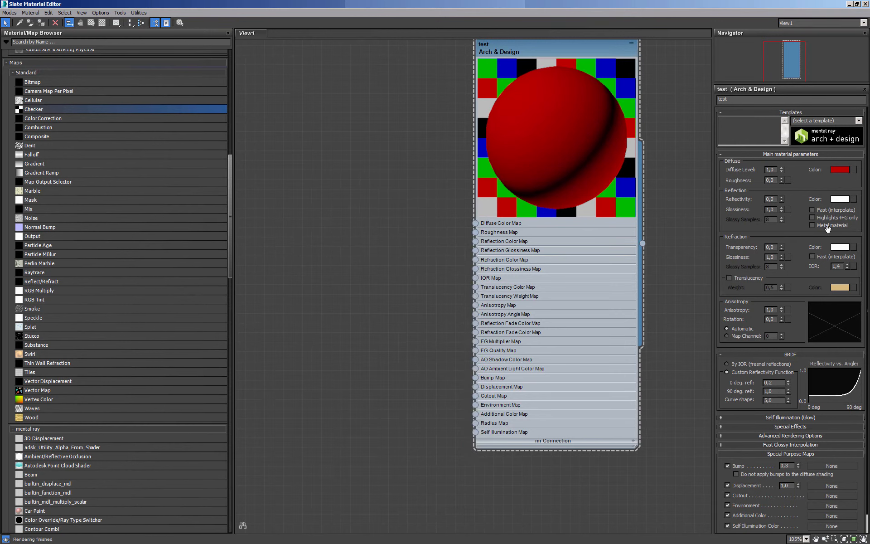
click(853, 170)
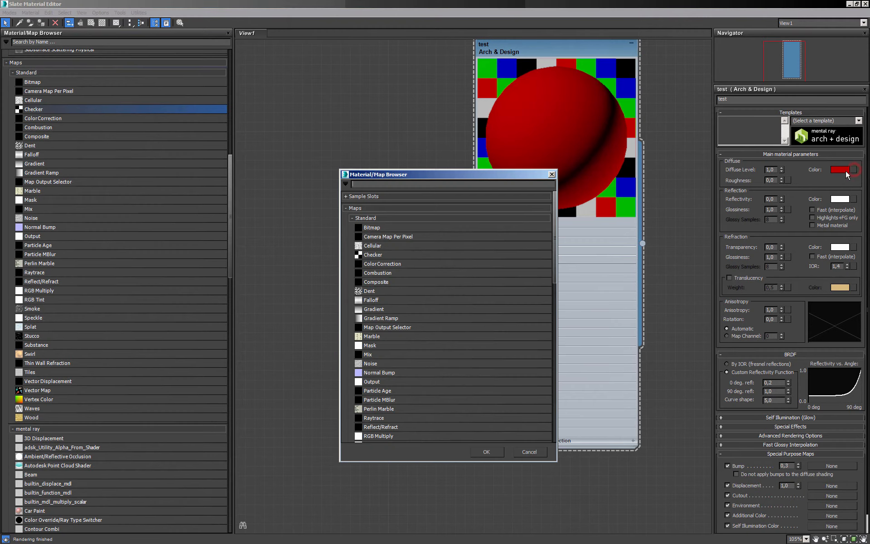
double_click(371, 255)
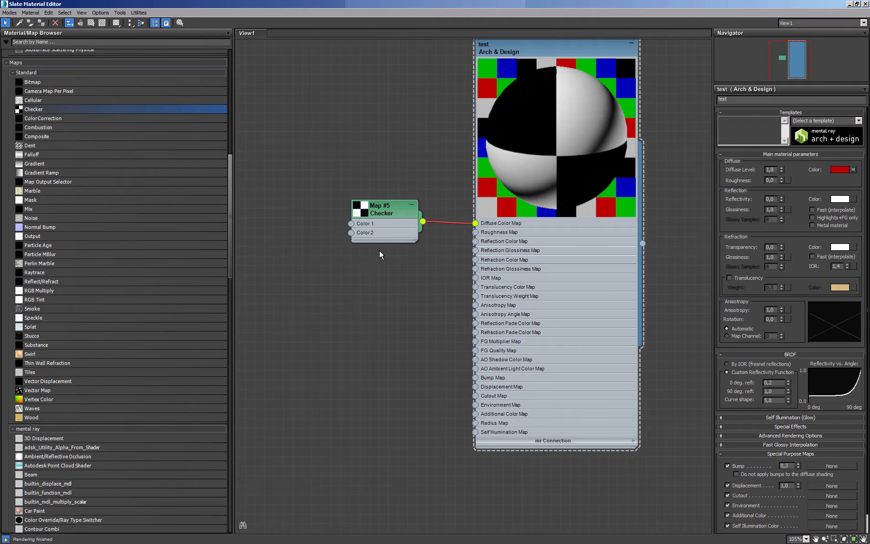
- Set the Checker map's first color to pure green (Red 0, Green 255, Blue 0)
double_click(394, 209)
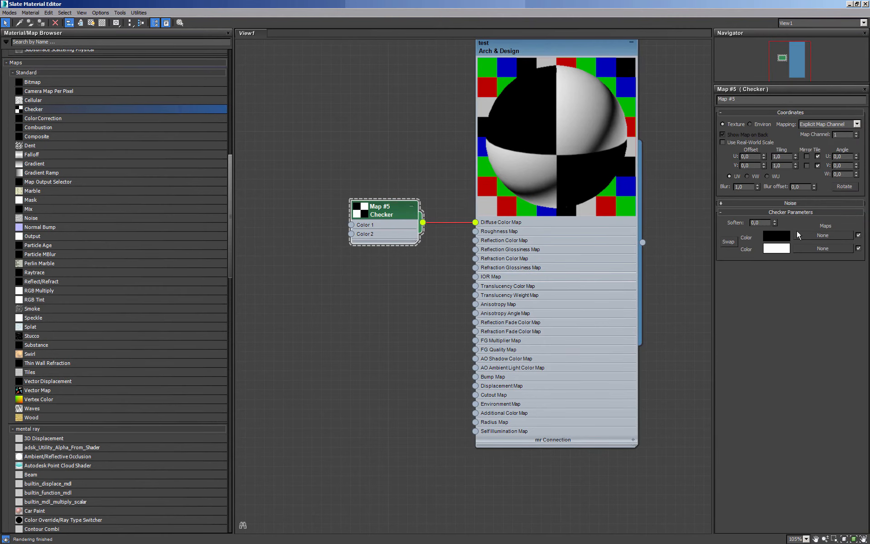
click(775, 233)
drag(639, 86, 658, 86)
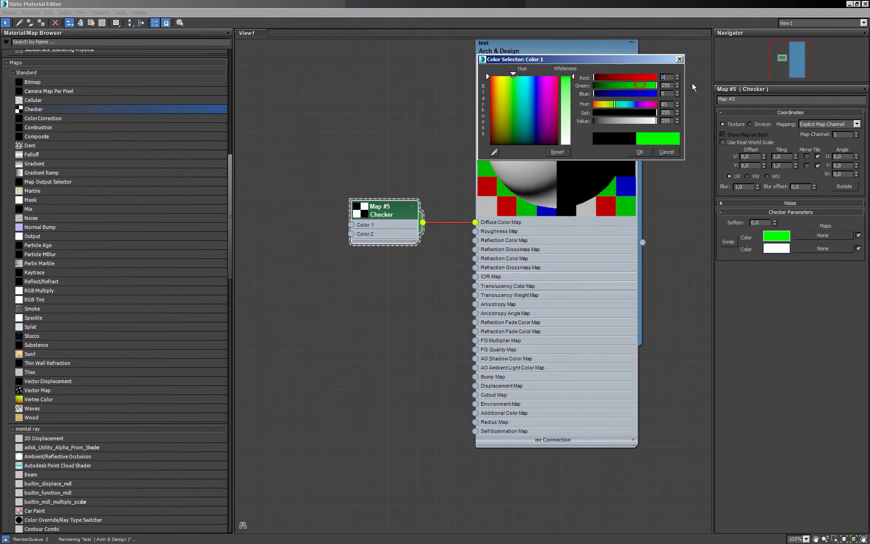
click(640, 152)
- Set the Checker map's second color to pure blue (Red 0, Green 0, Blue 255)
click(780, 250)
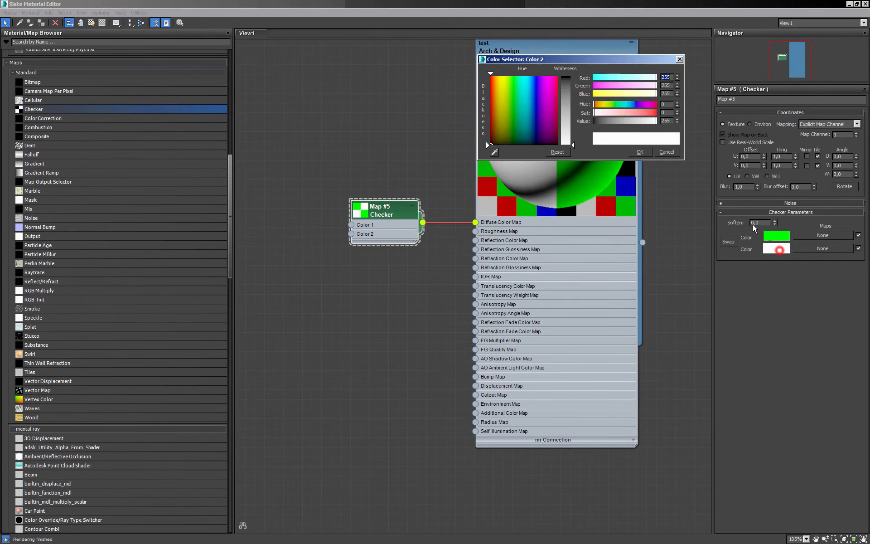
click(608, 77)
drag(608, 77, 577, 86)
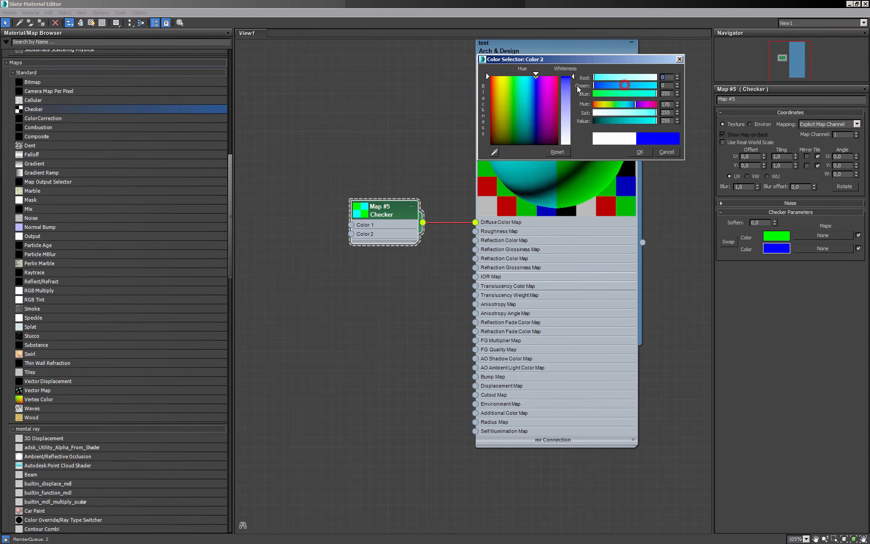
click(639, 152)
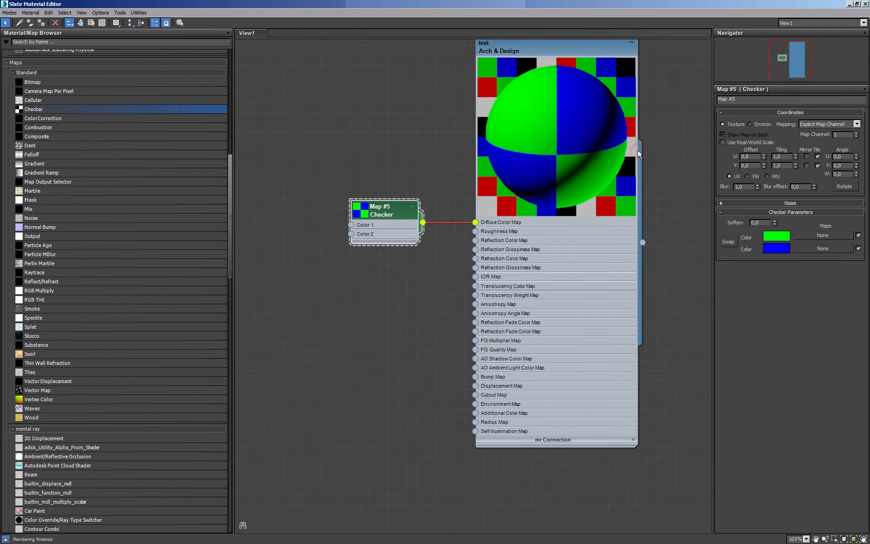
- Assign a Cellular map to the Checker's first color slot and move the Cellular node above the Checker
click(825, 235)
double_click(368, 246)
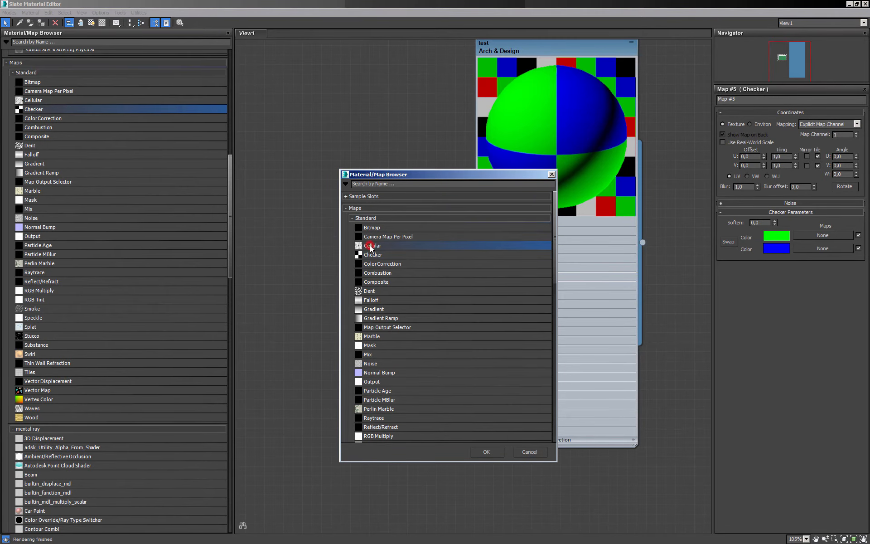
middle_drag(375, 269, 410, 278)
scroll(410, 277, down, 4)
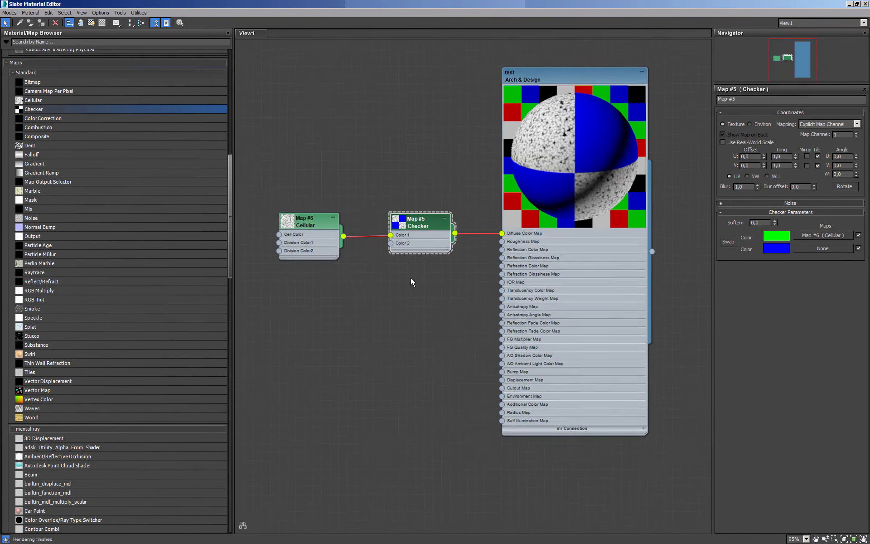
double_click(335, 233)
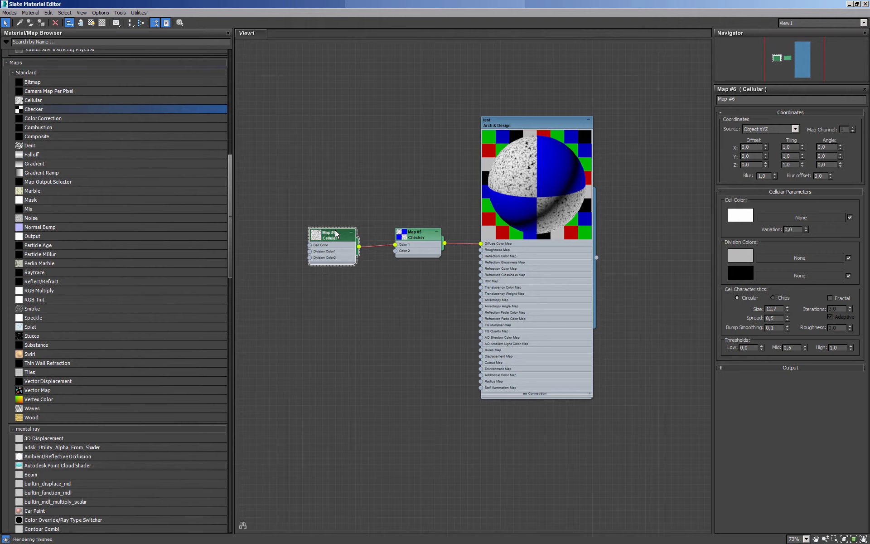
drag(335, 232, 342, 174)
- Pull a wire from the Checker's Color 2 input to create a standard Bitmap map that loads rainbow_check.png
drag(395, 251, 355, 287)
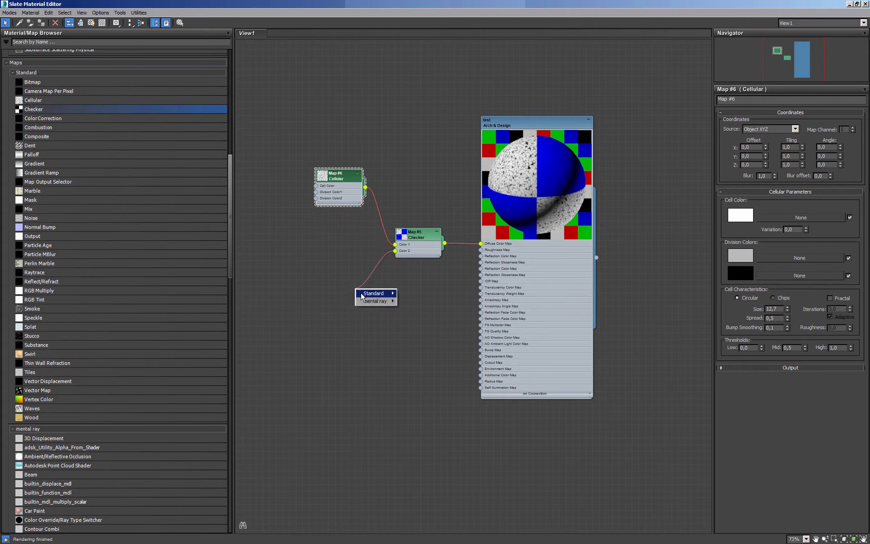
mouse_move(374, 293)
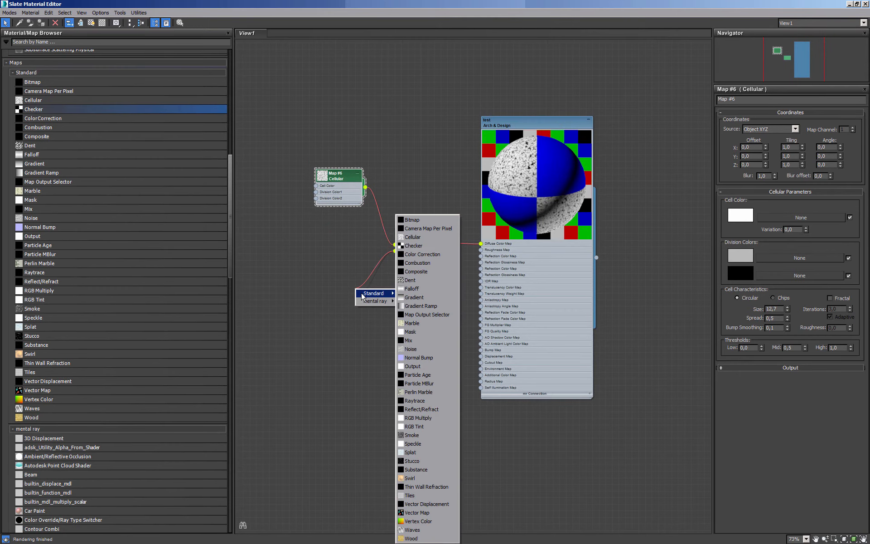
click(442, 220)
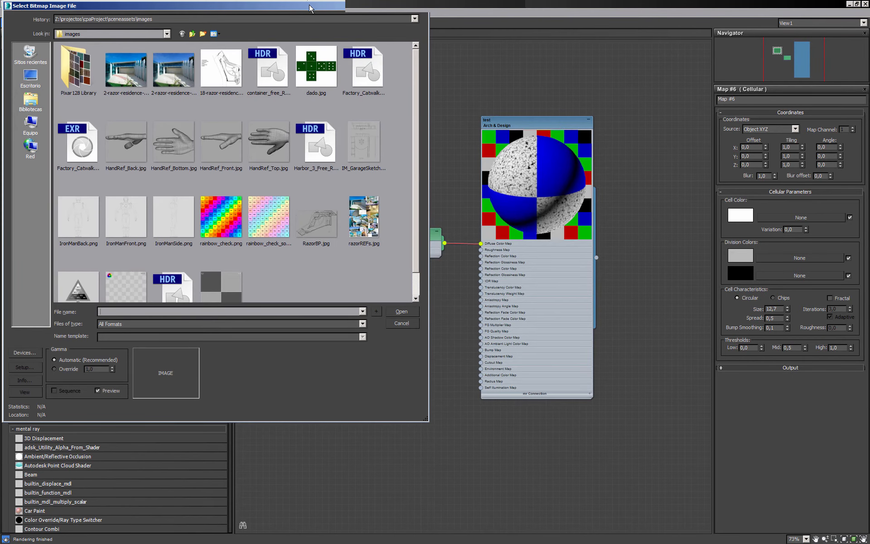
drag(311, 8, 387, 60)
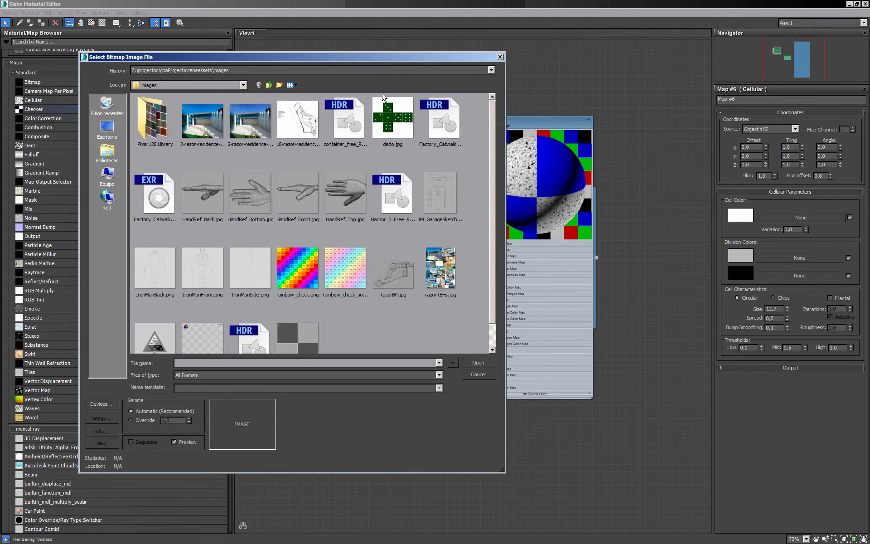
click(295, 278)
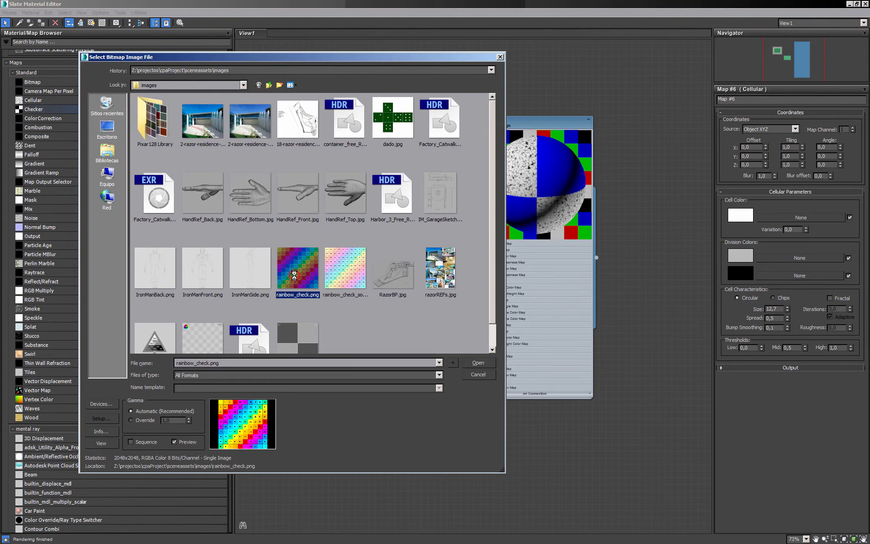
click(482, 365)
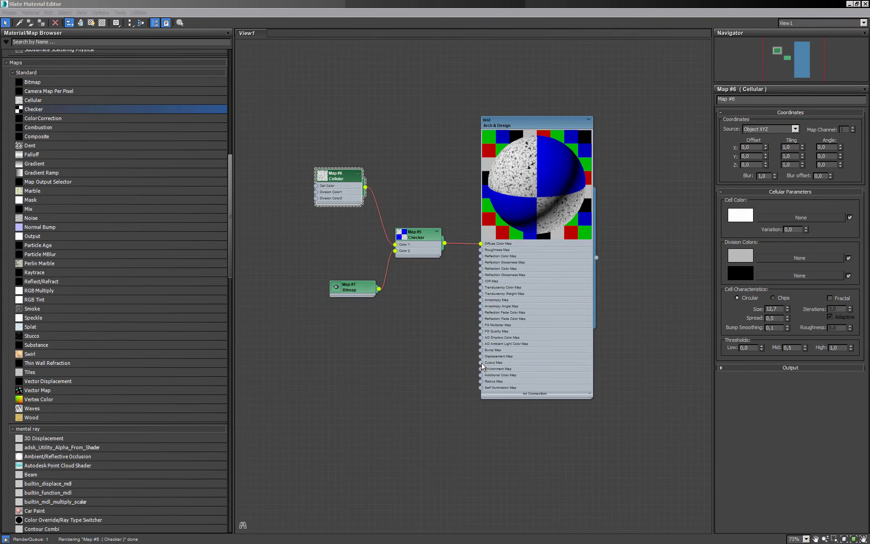
- Stack the Cellular node above the Bitmap node beside the Checker, and show the Bitmap's parameters
drag(363, 289, 330, 265)
drag(352, 174, 325, 204)
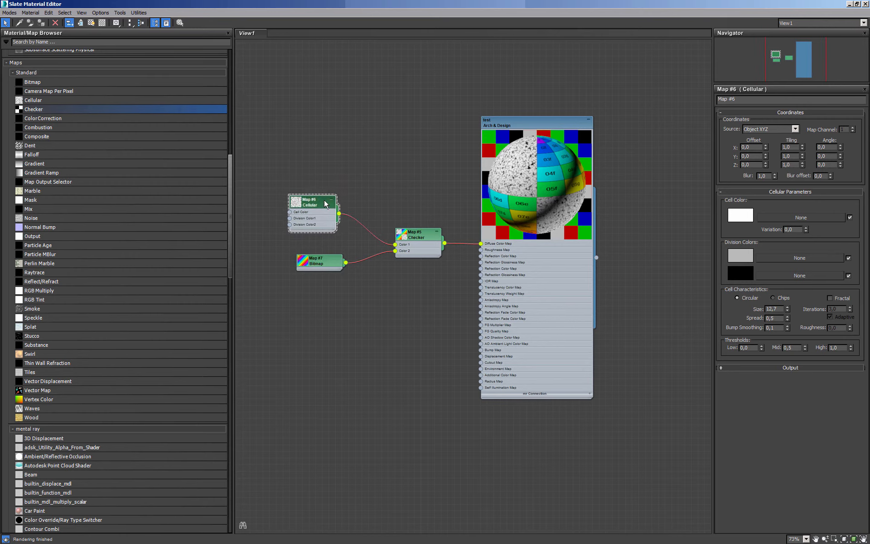
click(329, 256)
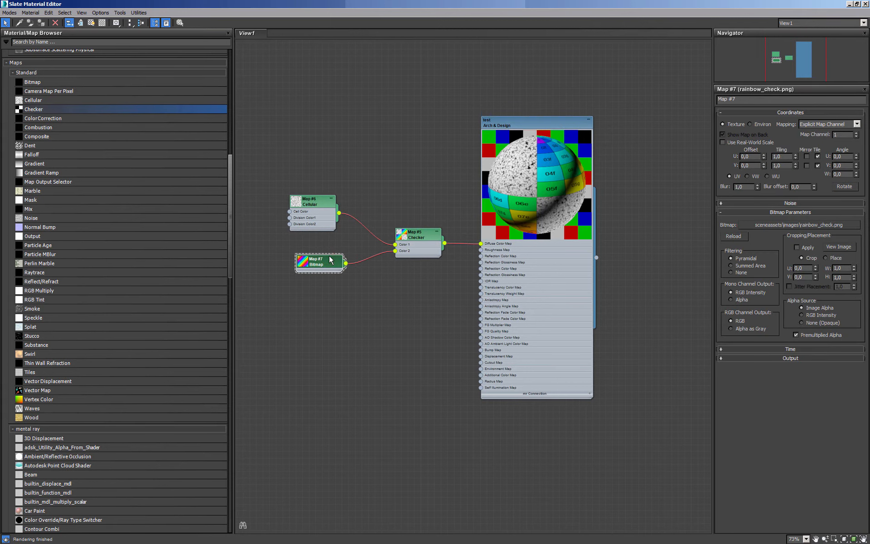
- Wire the Cellular map's output also to the test material's Bump Map input and inspect the material preview
click(339, 213)
drag(365, 330, 481, 350)
scroll(472, 321, up, 5)
scroll(441, 254, up, 1)
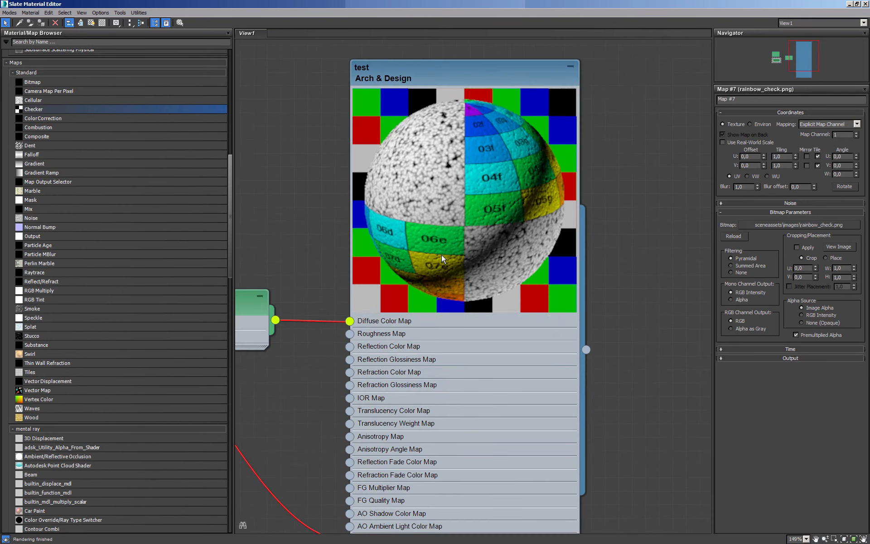
middle_drag(442, 254, 497, 224)
scroll(497, 224, down, 7)
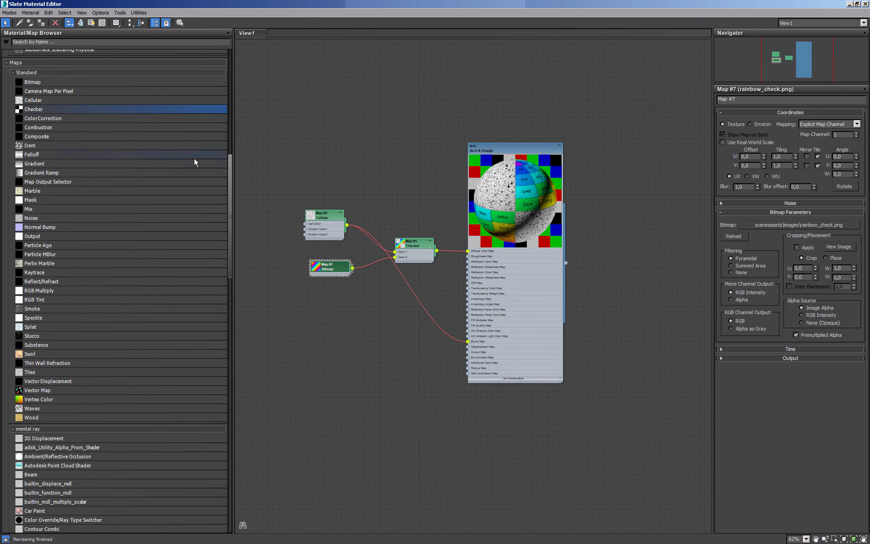
- Add a new mental ray Arch & Design material to View1 below the test material
drag(229, 166, 232, 91)
drag(22, 125, 521, 444)
middle_drag(521, 444, 486, 325)
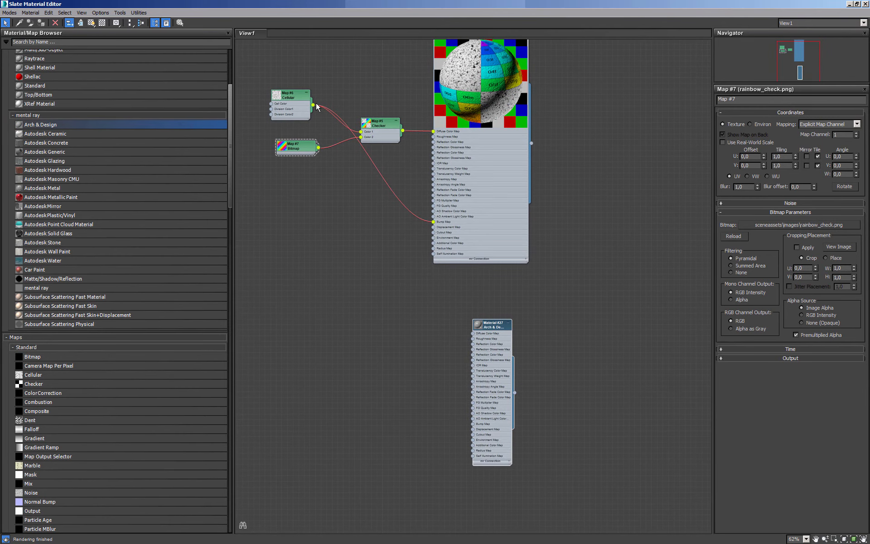
- Move the Cellular node down between both materials and wire its output to the new material's Bump Map input
drag(317, 107, 359, 304)
scroll(359, 303, up, 6)
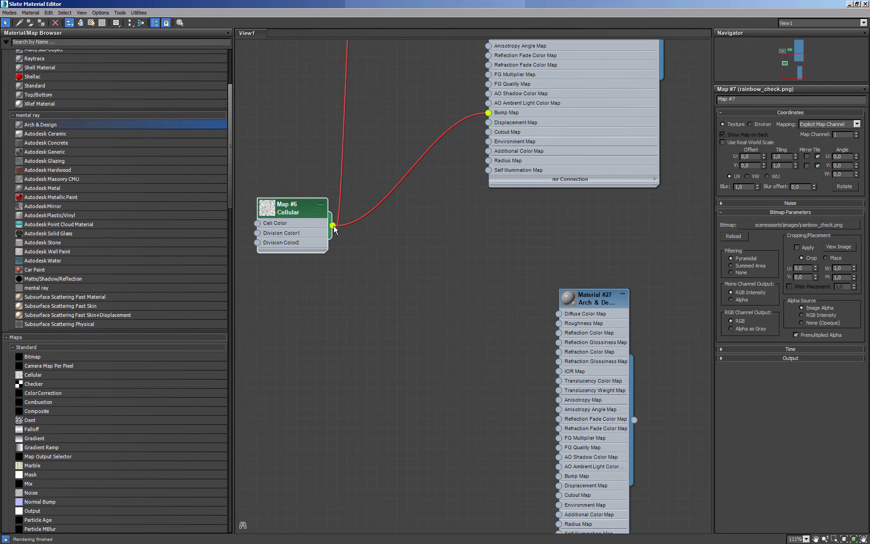
drag(333, 226, 554, 475)
- Show the new material's large preview and enlarge its node to magnify the sphere
double_click(569, 298)
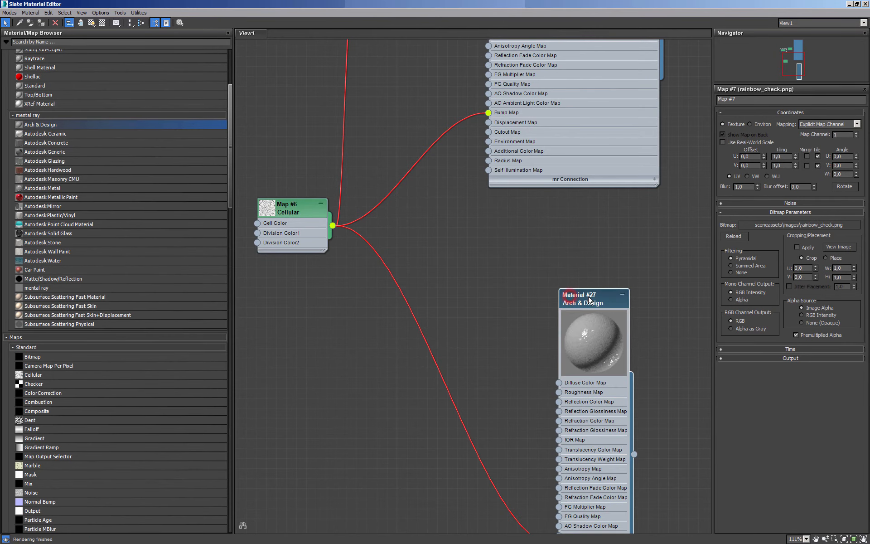
middle_drag(588, 297, 525, 234)
middle_drag(535, 283, 510, 230)
scroll(522, 301, down, 2)
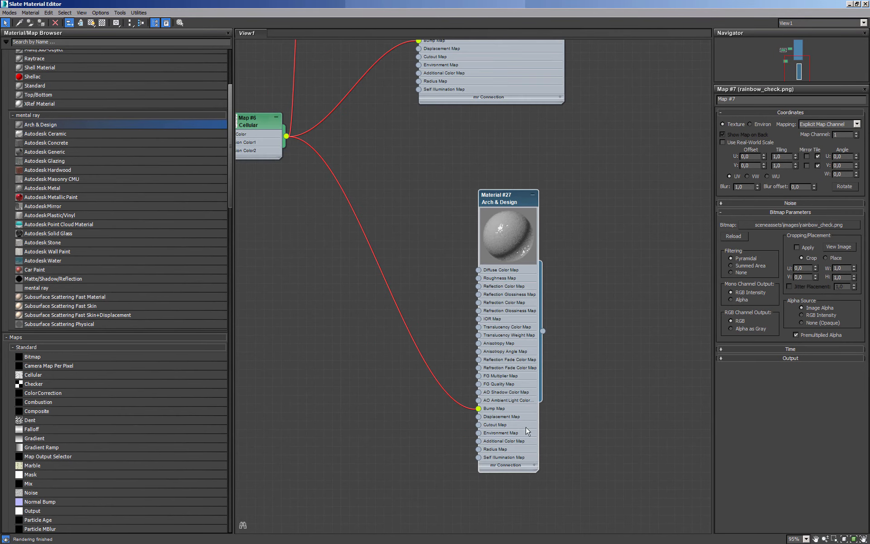
drag(538, 469, 651, 507)
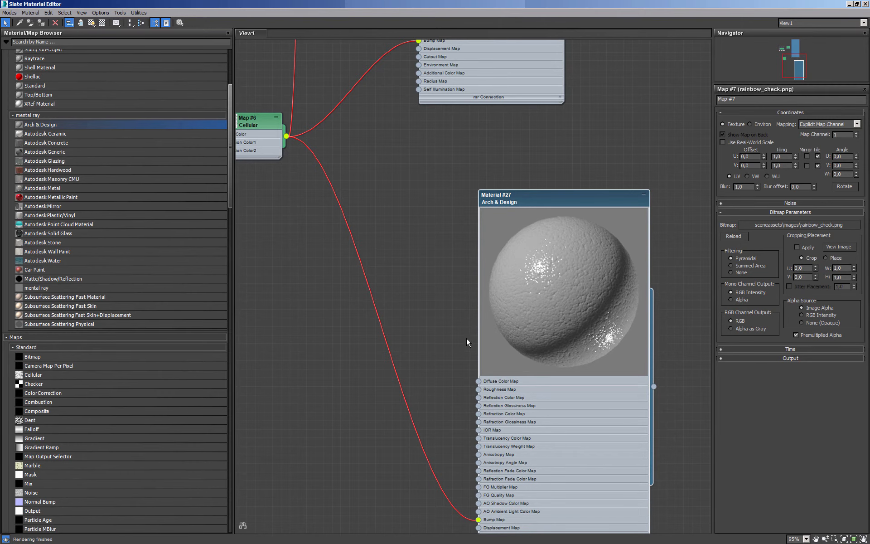
- Clone the second Arch & Design material below itself, keeping its Bump Map connection to the Cellular map
scroll(446, 273, down, 10)
middle_drag(446, 274, 448, 301)
mouse_move(506, 263)
shift+mouse_down()
mouse_move(543, 274)
mouse_move(556, 395)
mouse_move(503, 426)
shift+mouse_up()
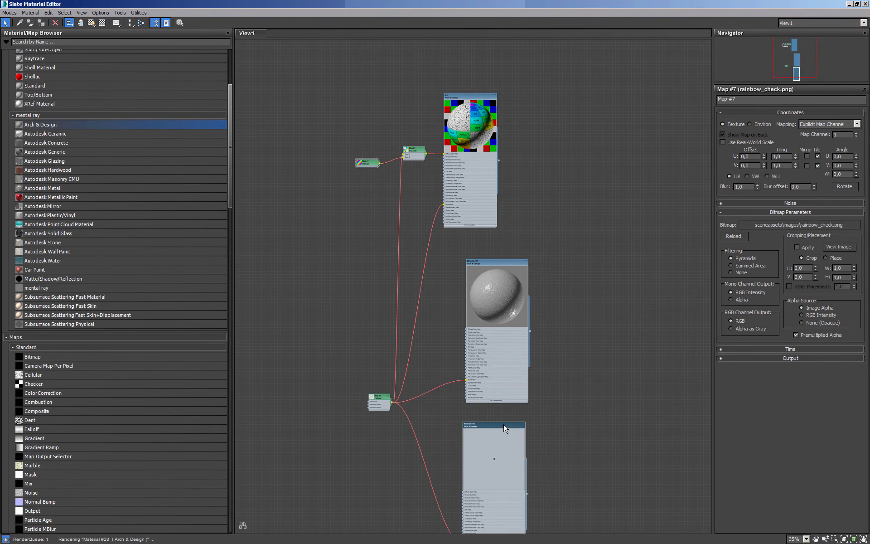
middle_drag(507, 417, 488, 304)
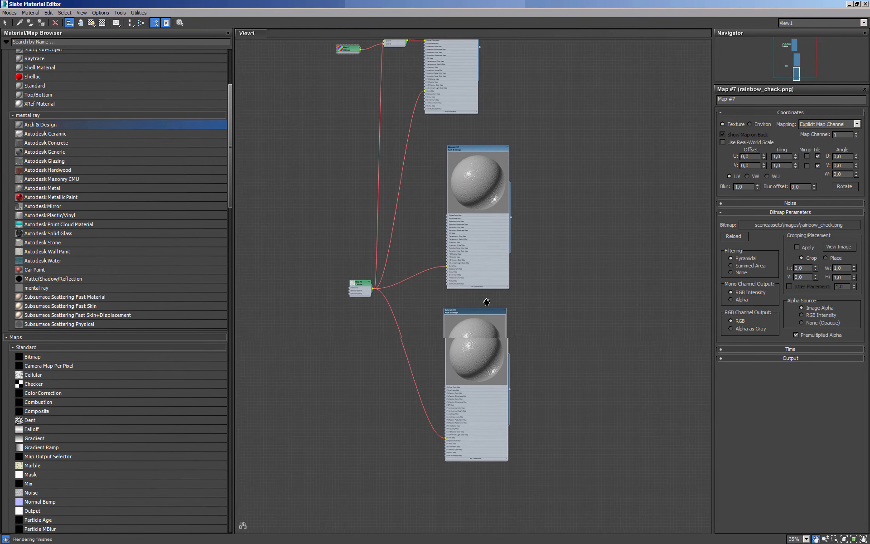
- Shrink the Slate Material Editor window to uncover the viewports and create a teapot of about 24.4 cm radius in the perspective view
click(857, 5)
drag(564, 78, 462, 71)
click(808, 197)
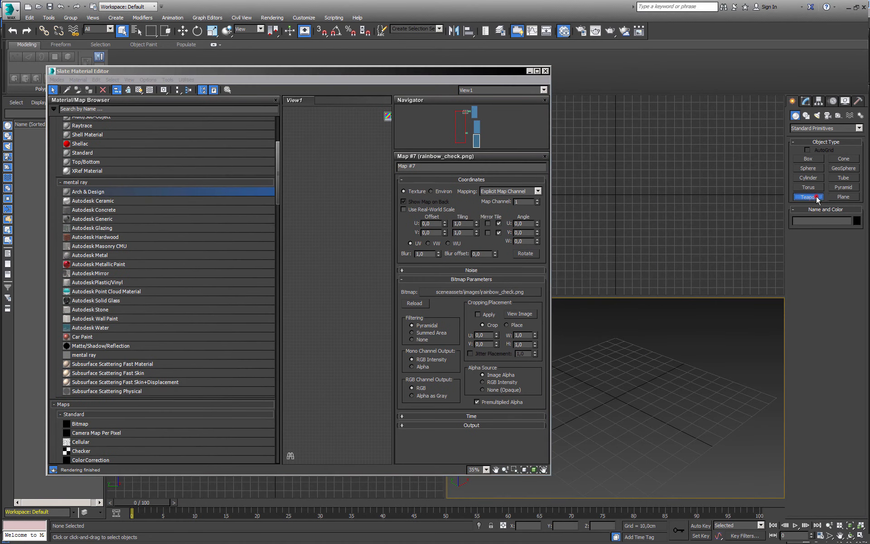
drag(615, 398, 639, 413)
- Open the test material's parameters and assign it to the selected teapot
scroll(313, 231, down, 4)
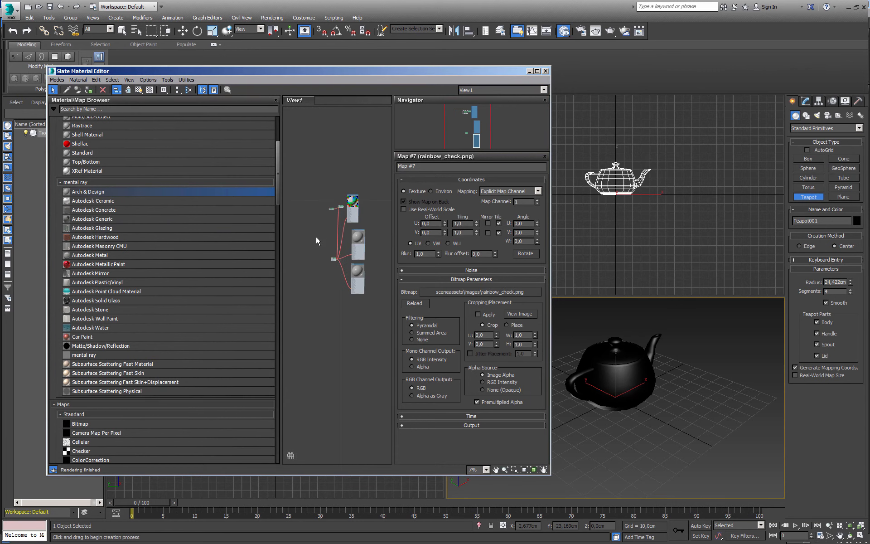
middle_drag(324, 234, 303, 265)
scroll(317, 248, up, 3)
double_click(360, 171)
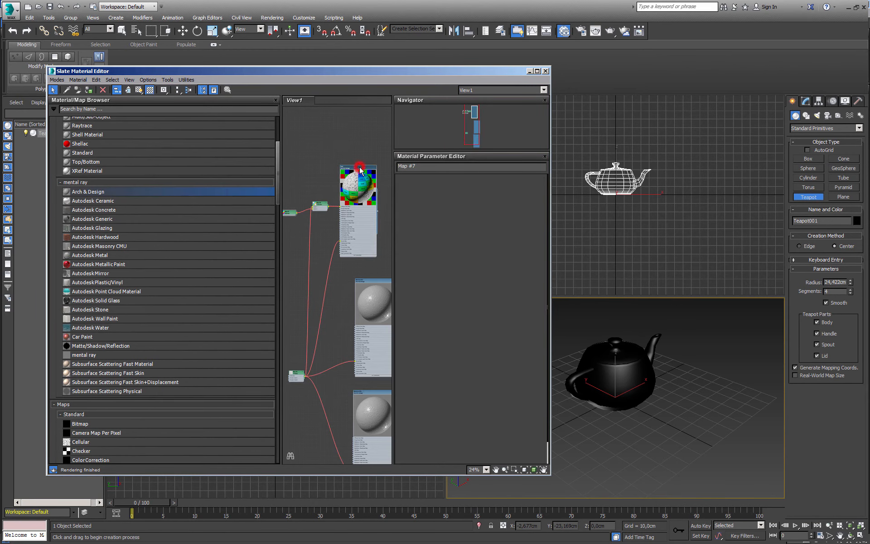
click(89, 90)
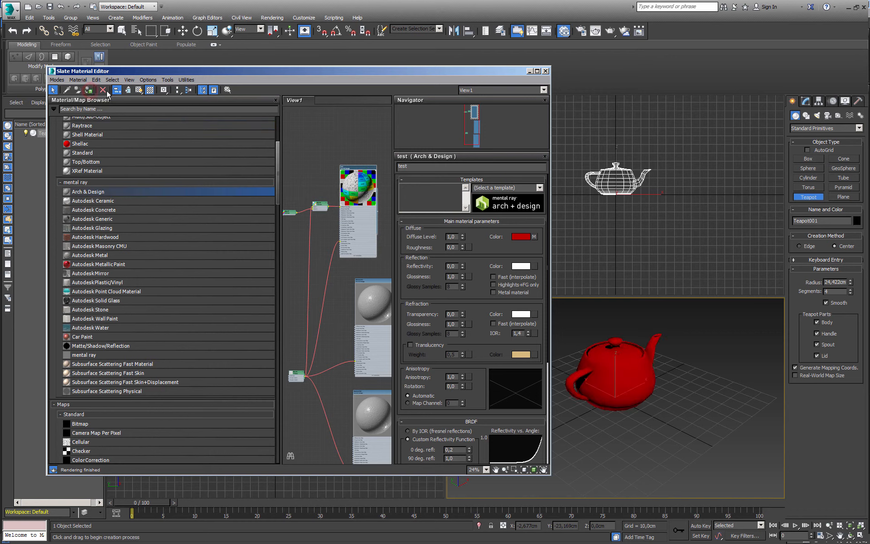
- Open the parameters of the gray Arch & Design material directly below test and assign it to the teapot
middle_drag(358, 261, 339, 248)
double_click(358, 268)
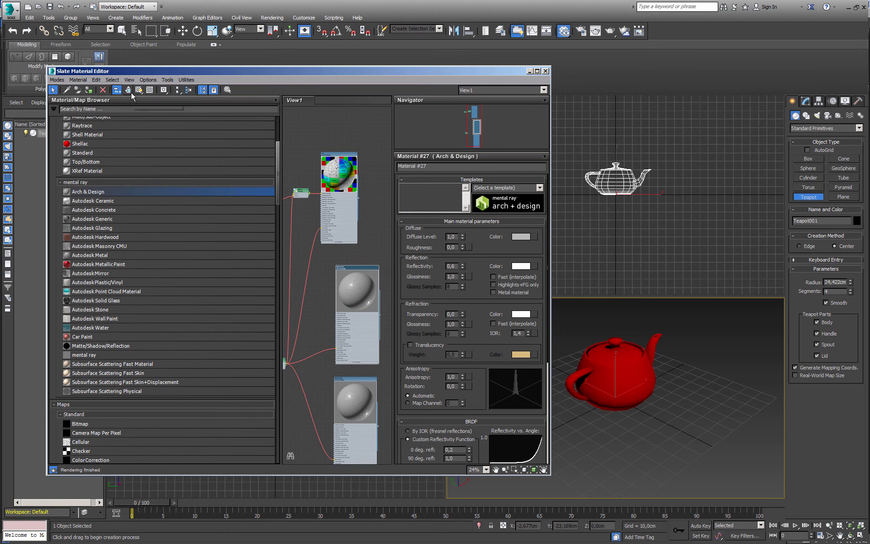
click(89, 90)
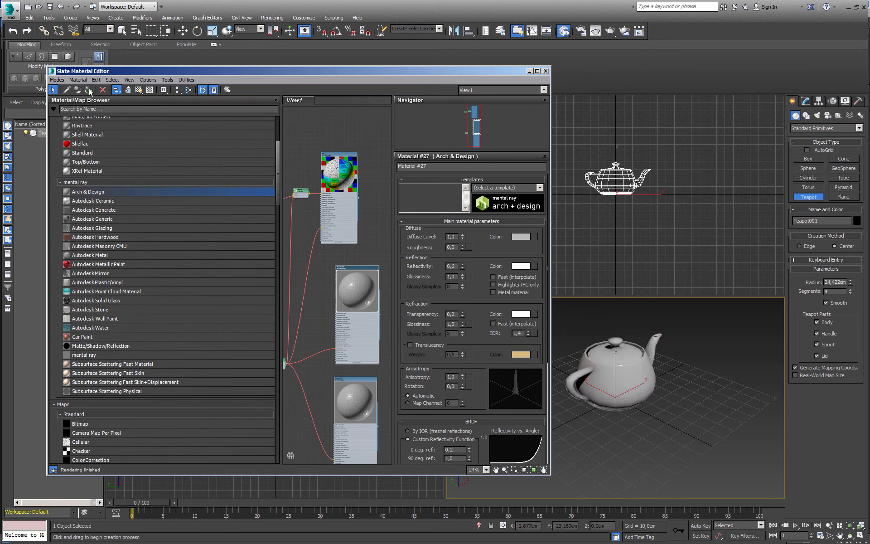
- Assign the test material to the teapot by wiring its output directly onto the object in the perspective view
middle_drag(365, 197, 363, 197)
scroll(363, 198, up, 4)
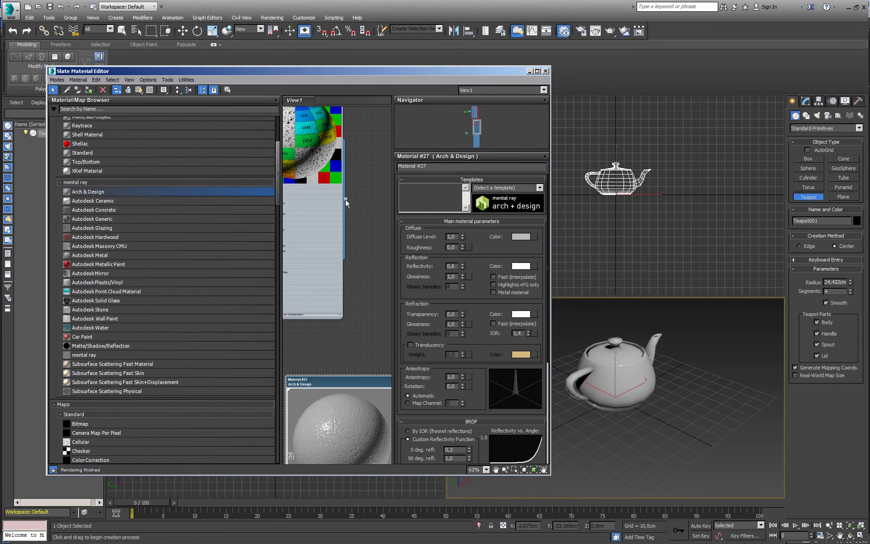
drag(346, 200, 632, 349)
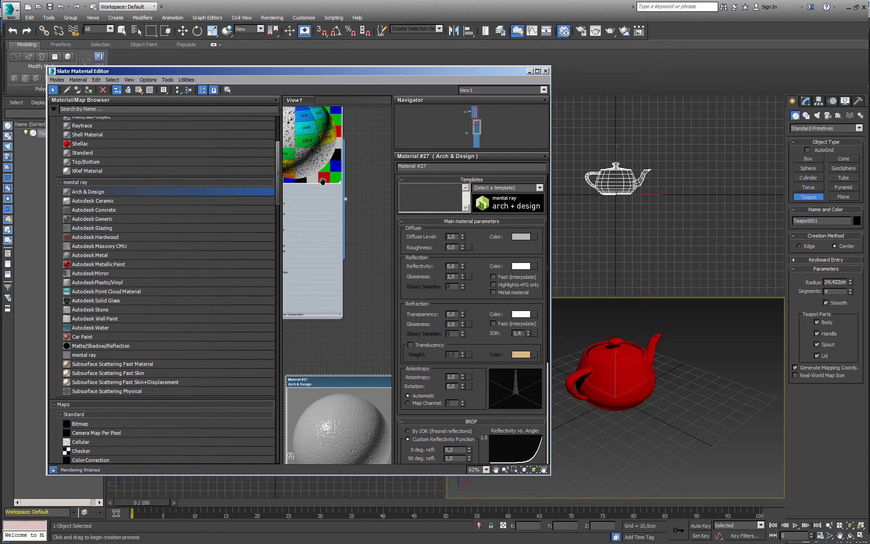
- Show the test material's maps on the teapot in the viewport and switch their display to the realistic mode
scroll(322, 181, down, 2)
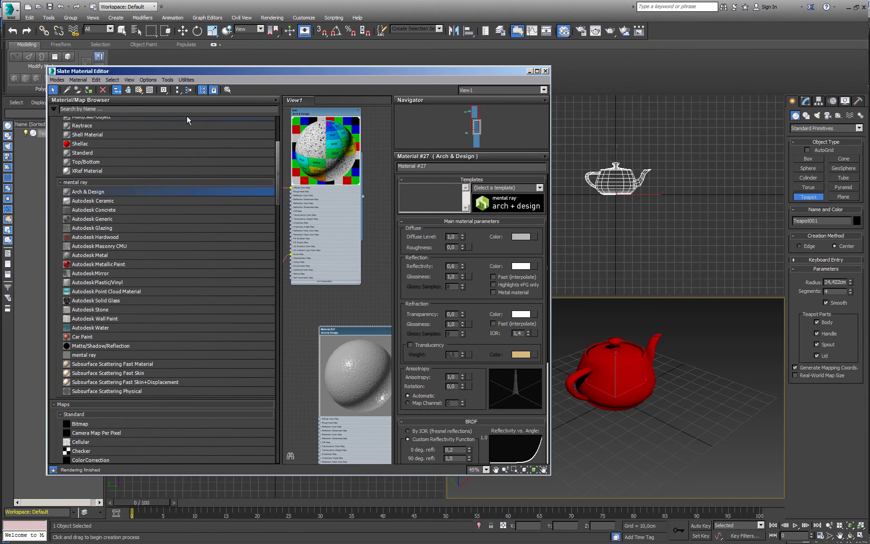
click(139, 91)
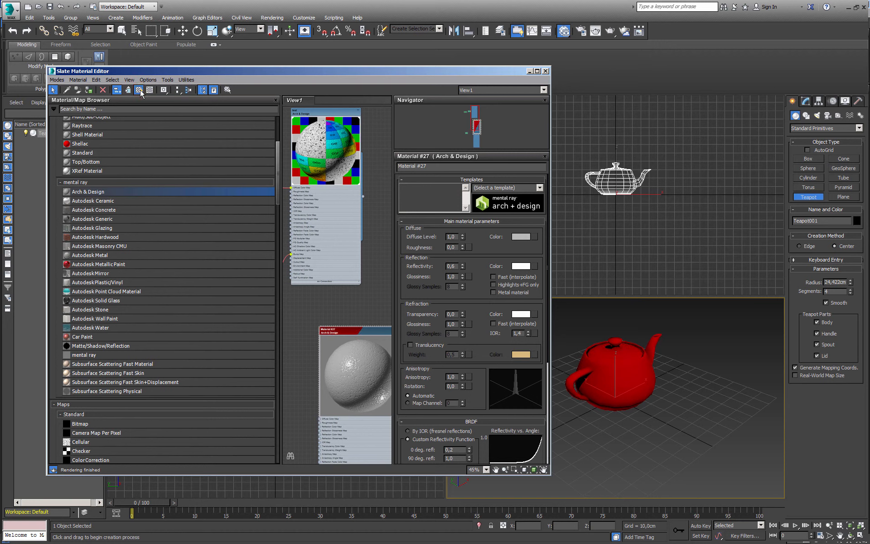
click(331, 113)
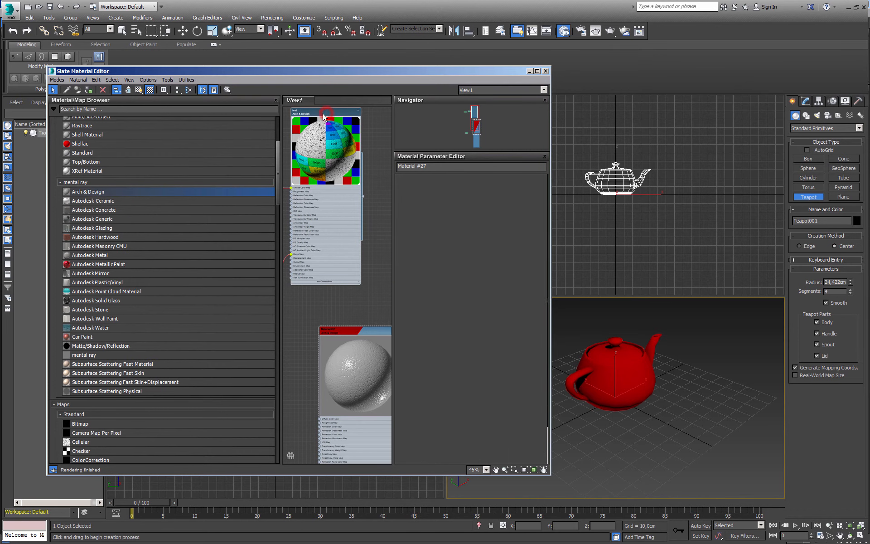
click(139, 91)
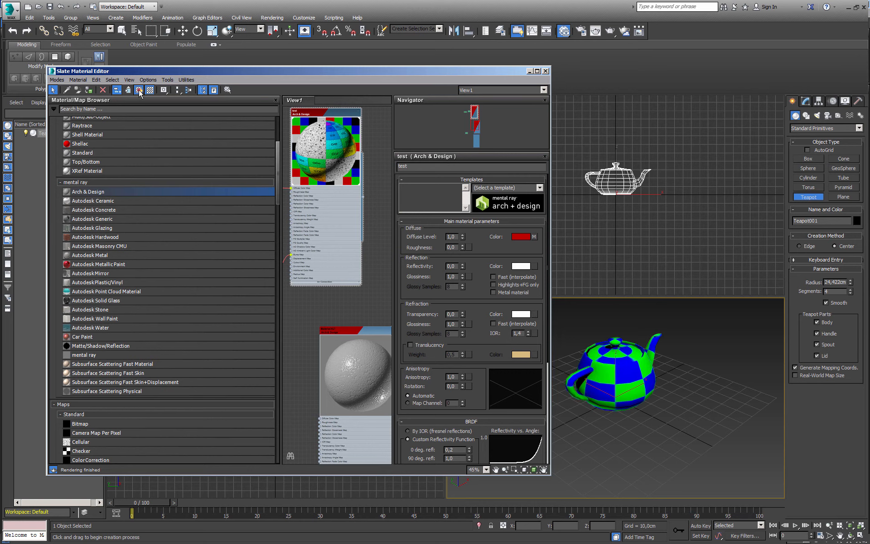
drag(139, 91, 141, 111)
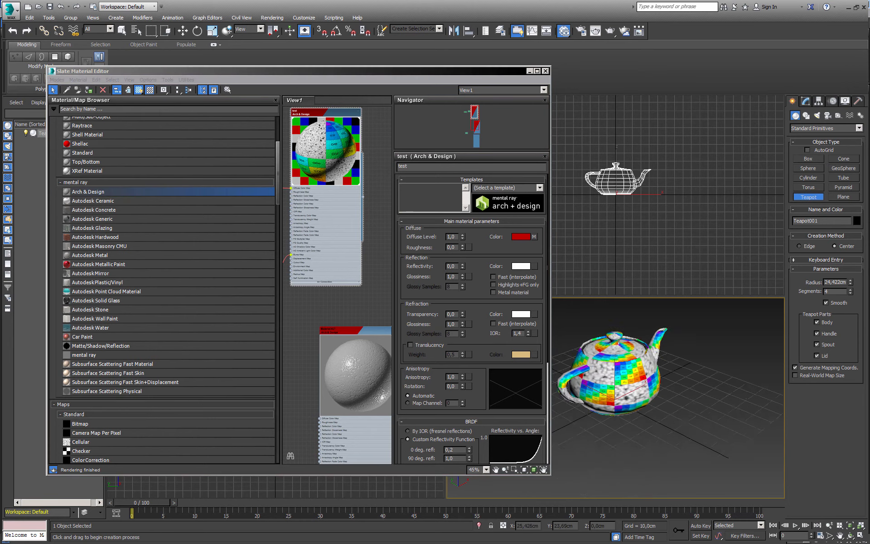
- Examine the textured teapot up close in the perspective view and compare it with the enlarged test material node in the maximized Slate editor
scroll(627, 355, up, 10)
scroll(627, 354, down, 10)
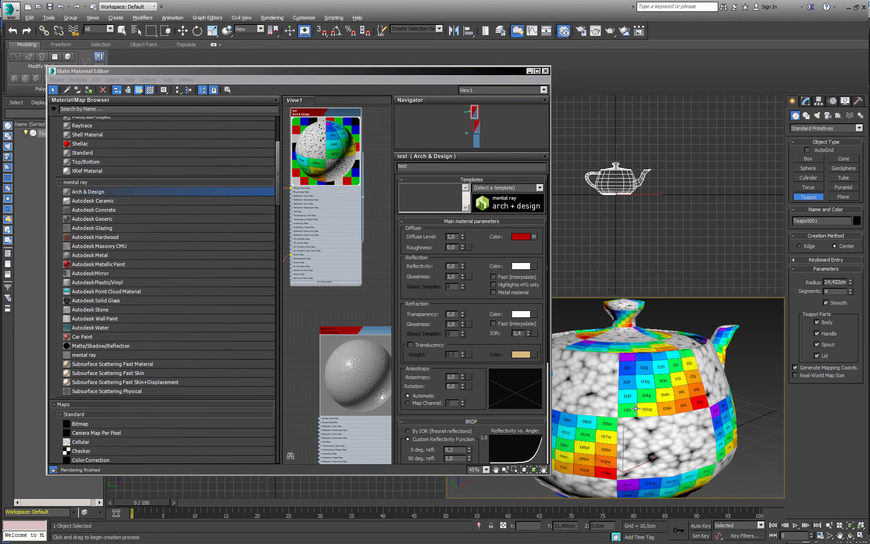
alt+middle_drag(602, 408, 593, 407)
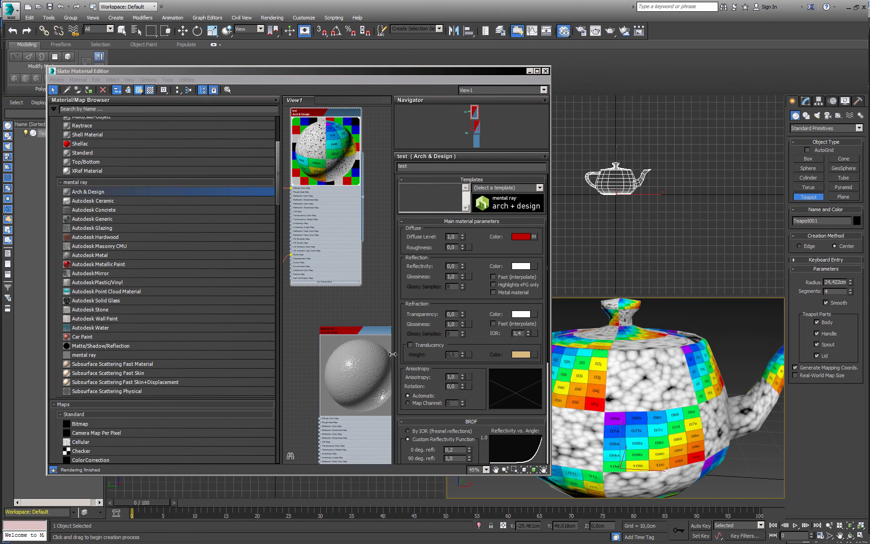
click(537, 72)
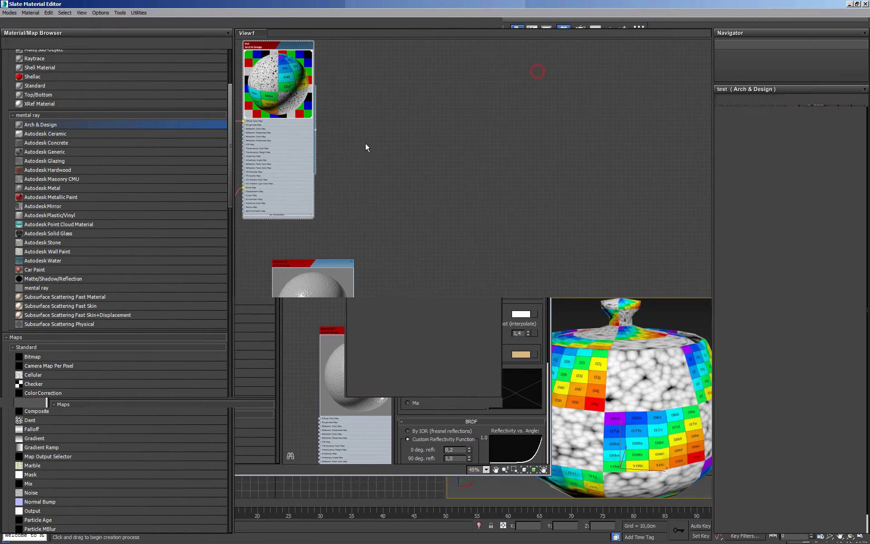
middle_drag(337, 162, 459, 324)
scroll(411, 246, up, 3)
middle_drag(396, 221, 417, 220)
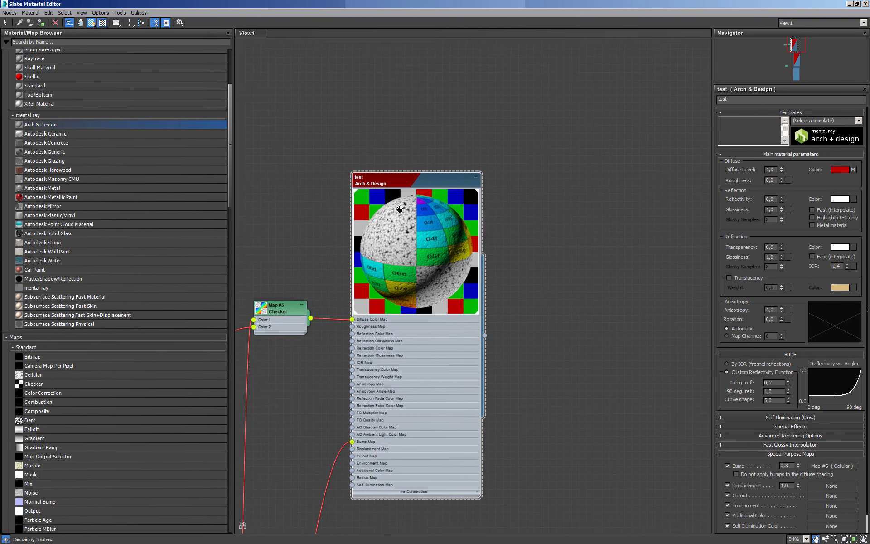
scroll(415, 197, up, 2)
scroll(417, 197, up, 1)
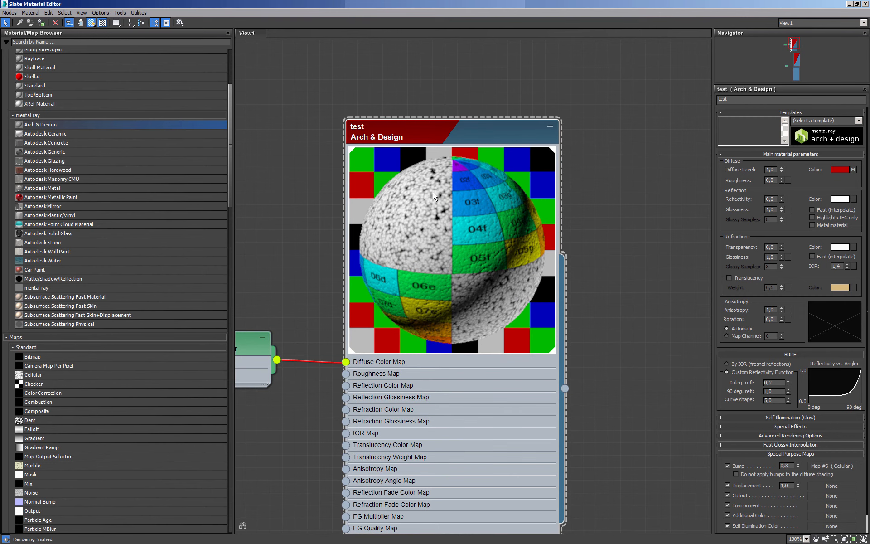
middle_drag(464, 215, 460, 211)
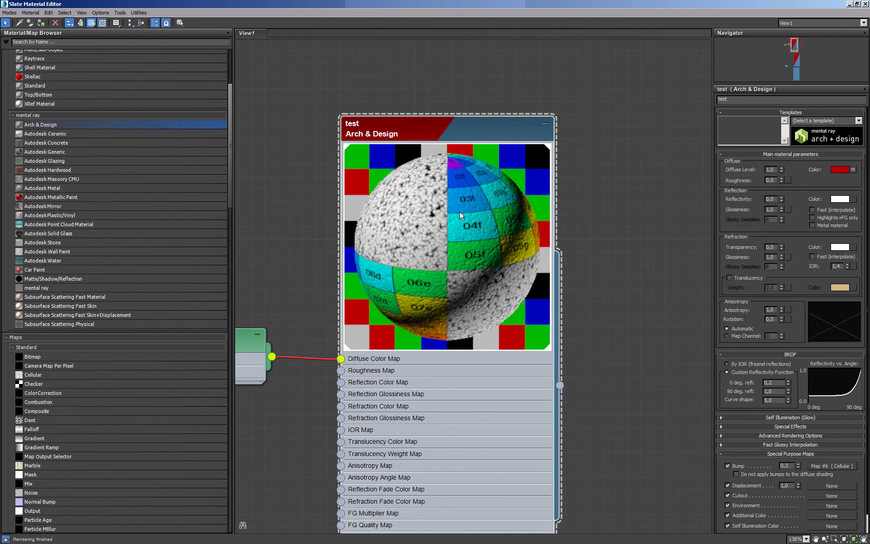
- Leave teapot creation, then deselect and reselect the teapot to compare the corner markers on the test material's preview
click(857, 4)
right_click(718, 314)
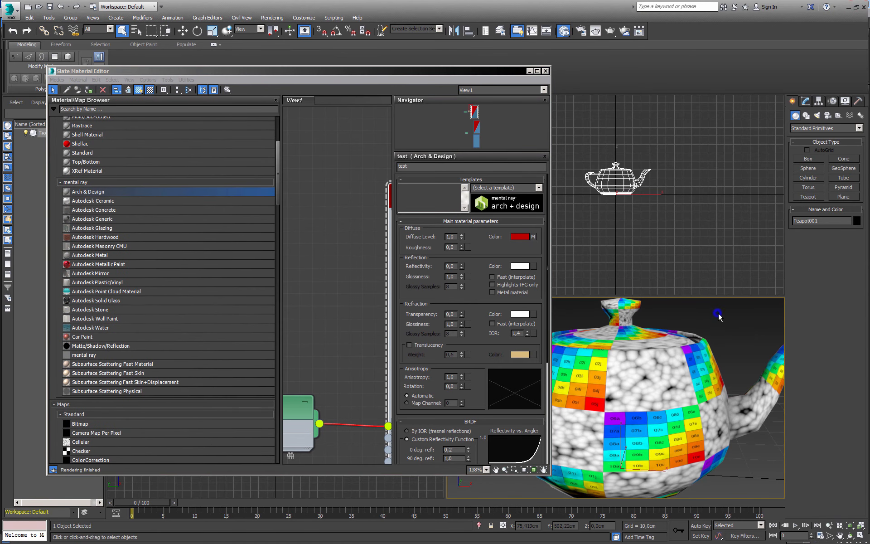
click(721, 319)
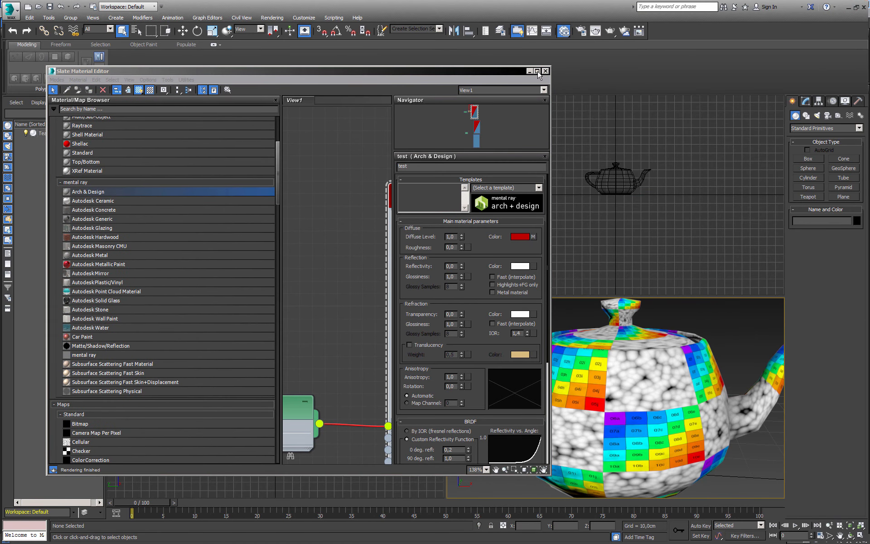
click(537, 71)
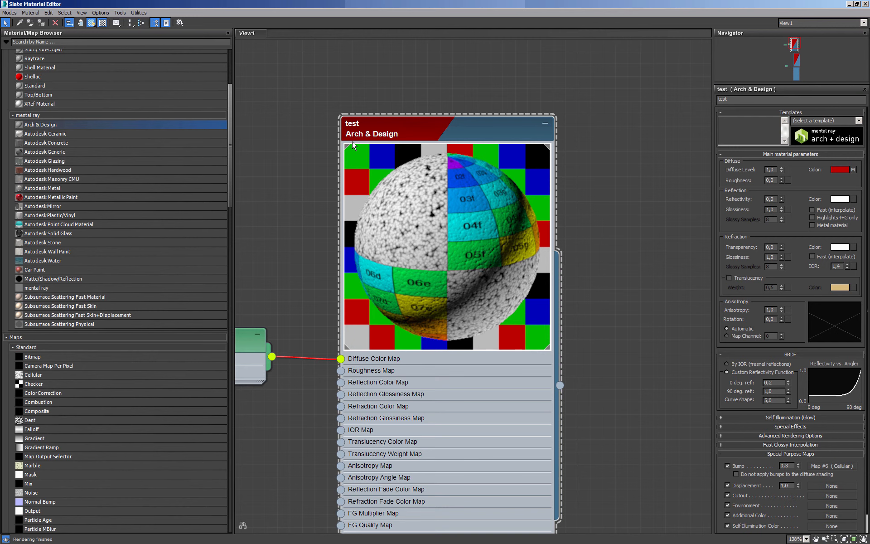
click(857, 4)
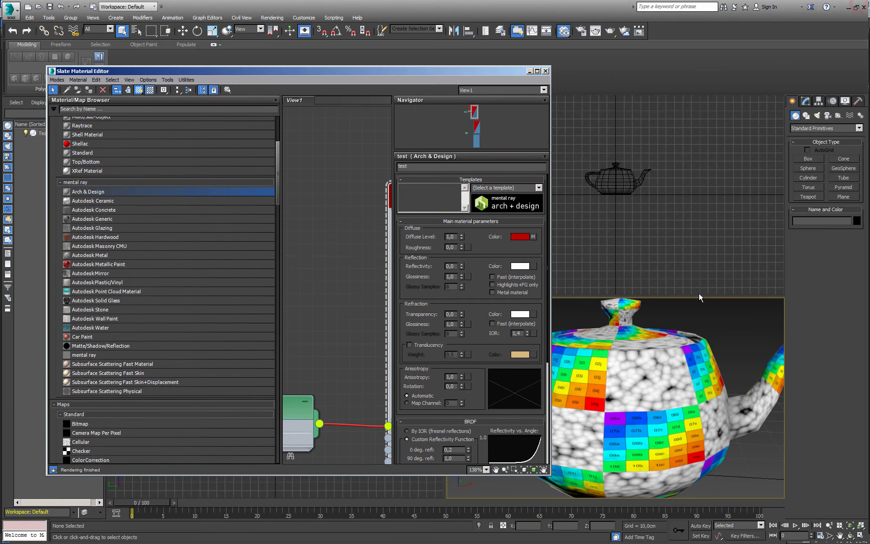
click(675, 353)
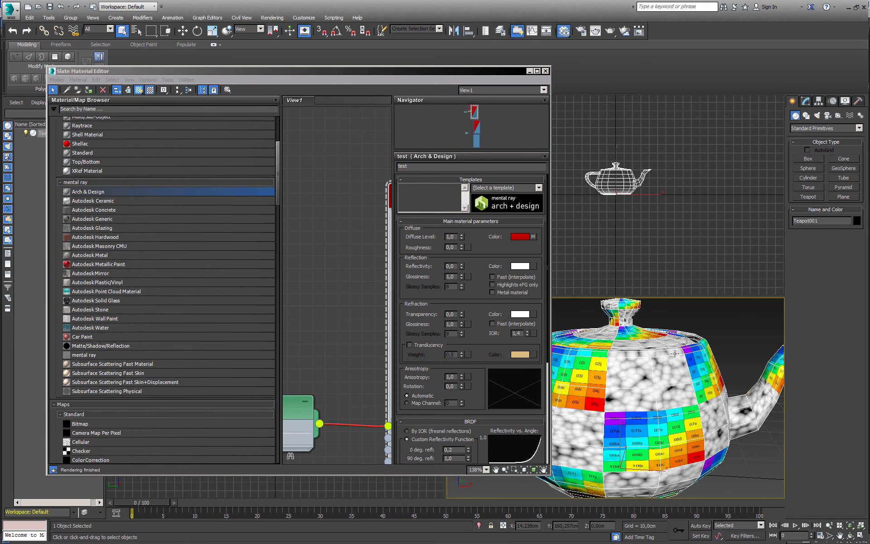
click(537, 71)
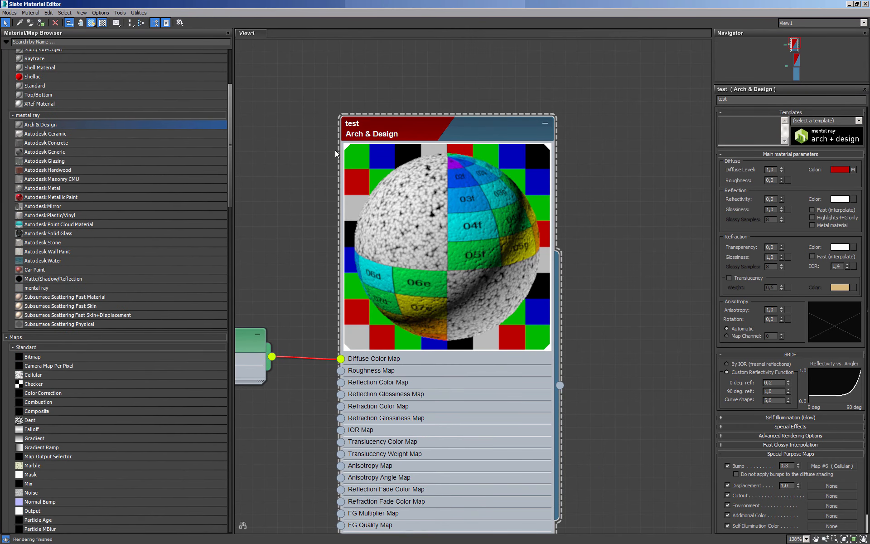
- Bring the Scene Materials list into view in the browser and delete all material and map nodes from View1
drag(230, 106, 262, 471)
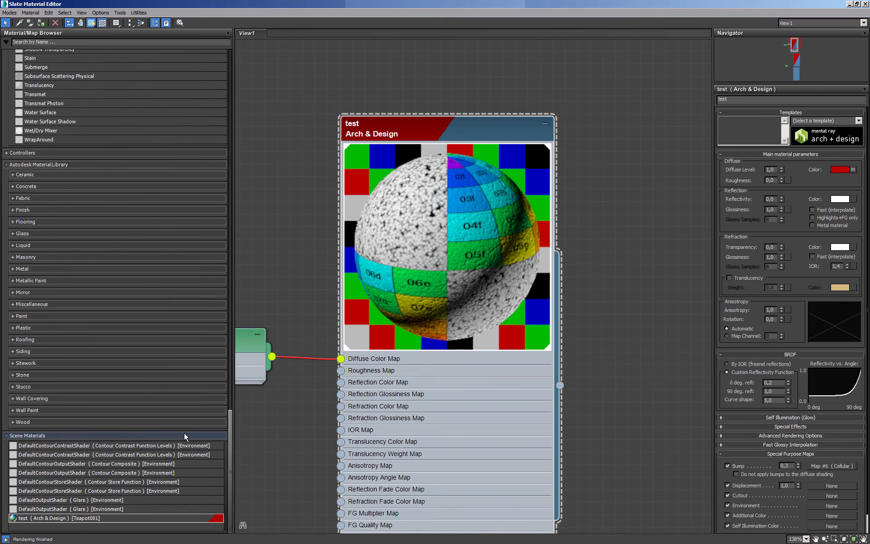
scroll(502, 280, down, 3)
scroll(502, 280, down, 1)
drag(620, 81, 286, 424)
click(55, 23)
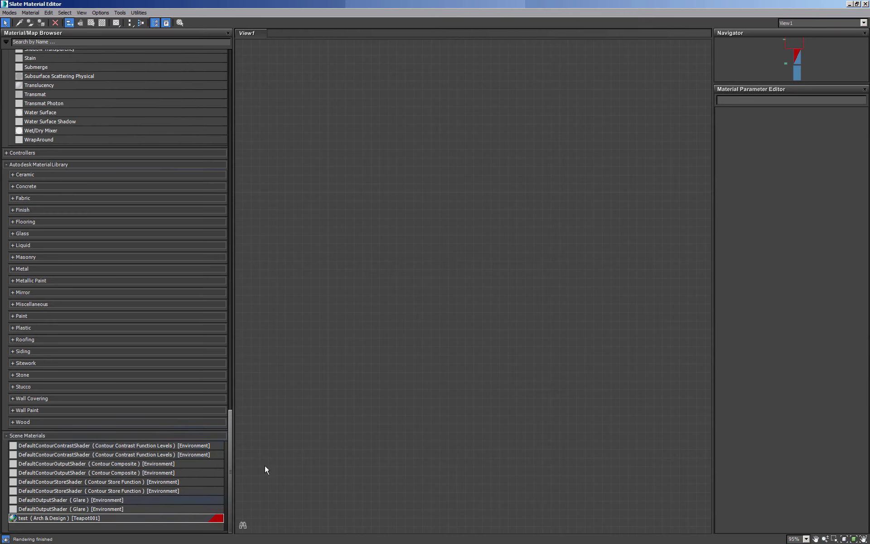
key(ctrl+z)
scroll(390, 333, down, 10)
drag(352, 279, 460, 435)
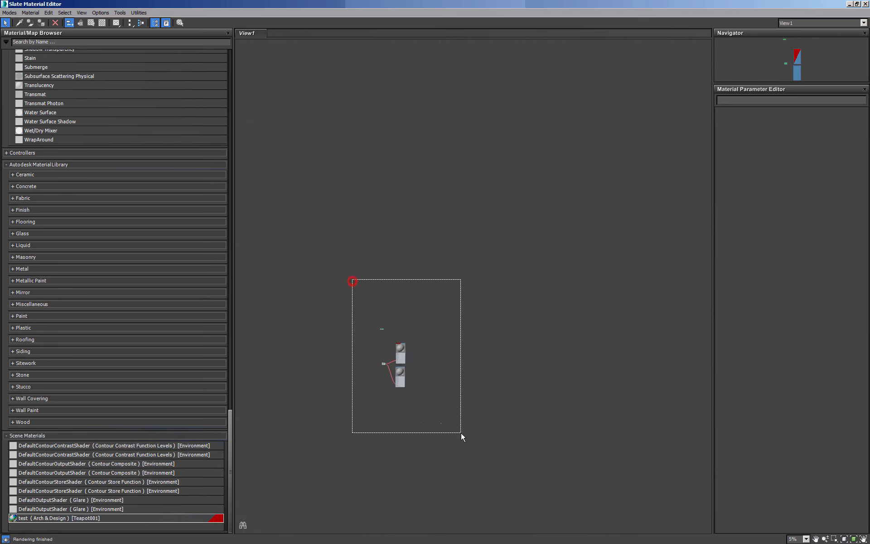
click(56, 21)
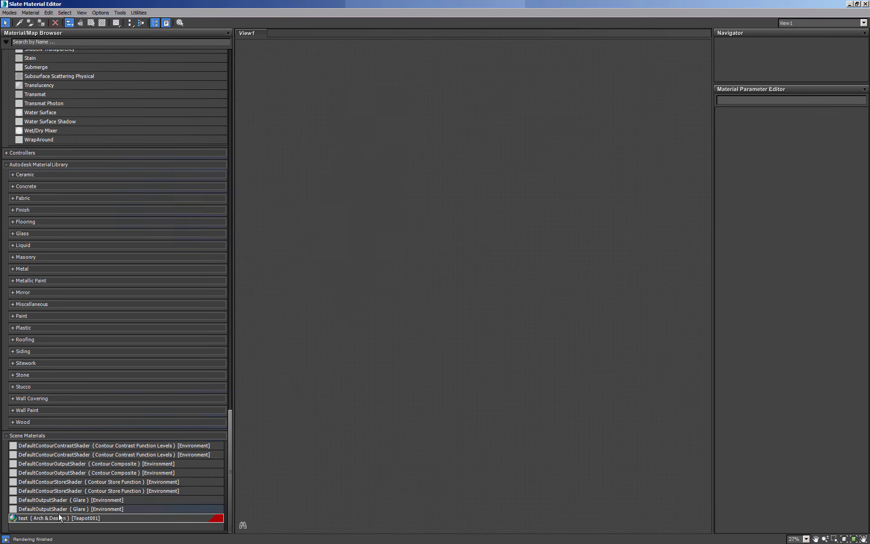
- Load the test material from Scene Materials into View1 as an instance and delete its whole node tree again
drag(59, 517, 401, 290)
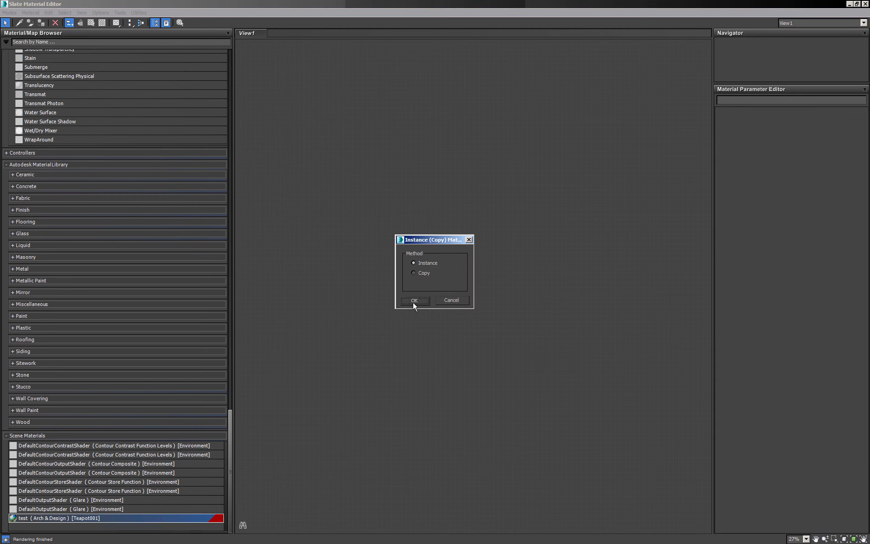
click(414, 301)
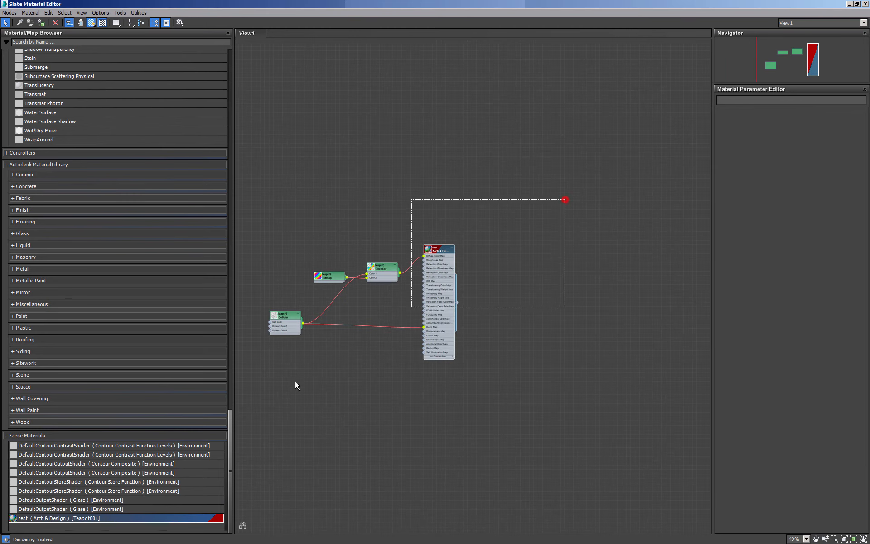
drag(295, 385, 252, 352)
click(55, 23)
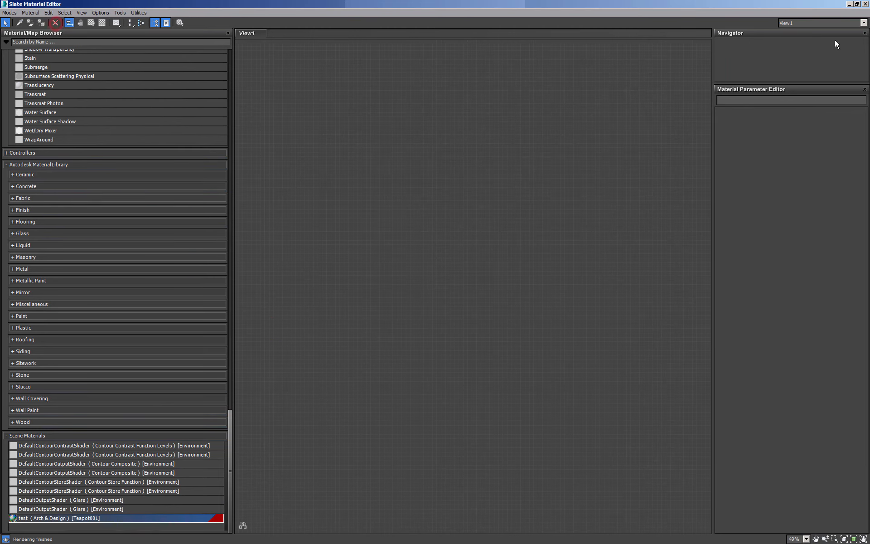
- Restore the smaller Slate window and pick the material from the teapot to load its node tree into View1
click(856, 4)
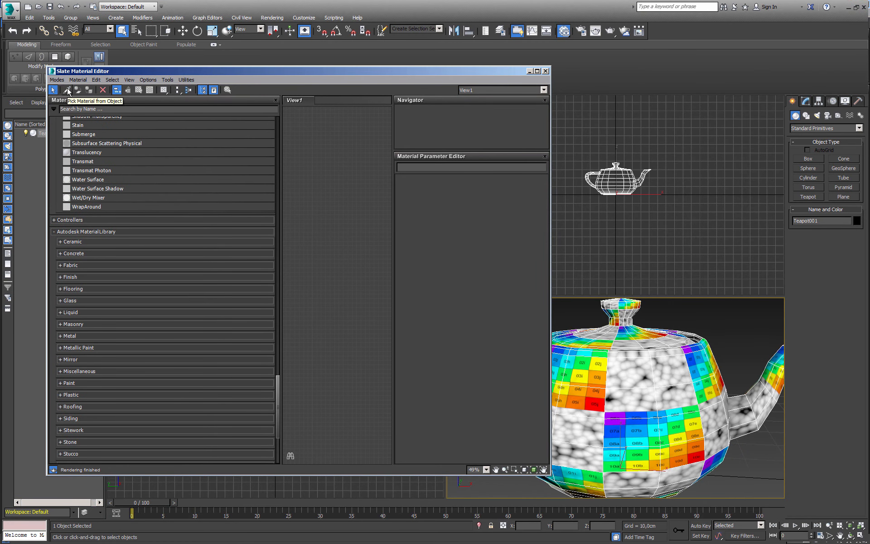
click(68, 92)
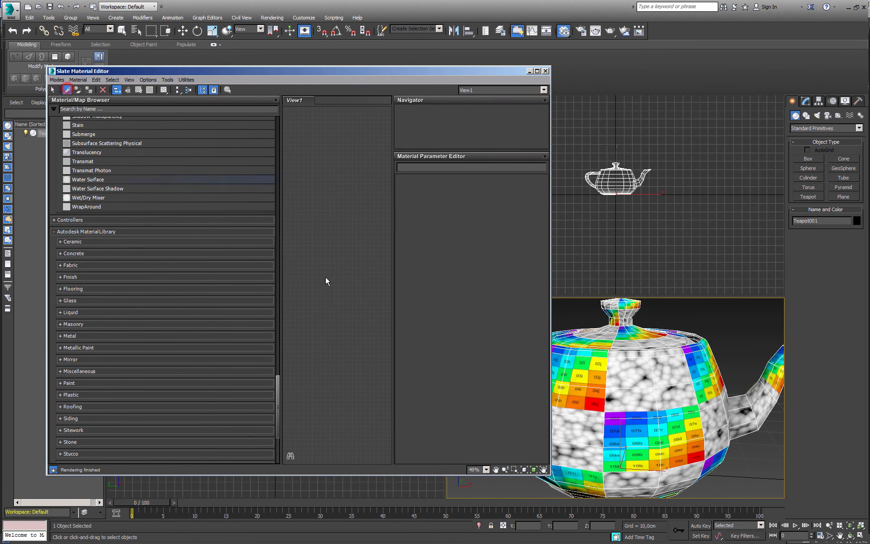
click(622, 357)
scroll(360, 293, down, 4)
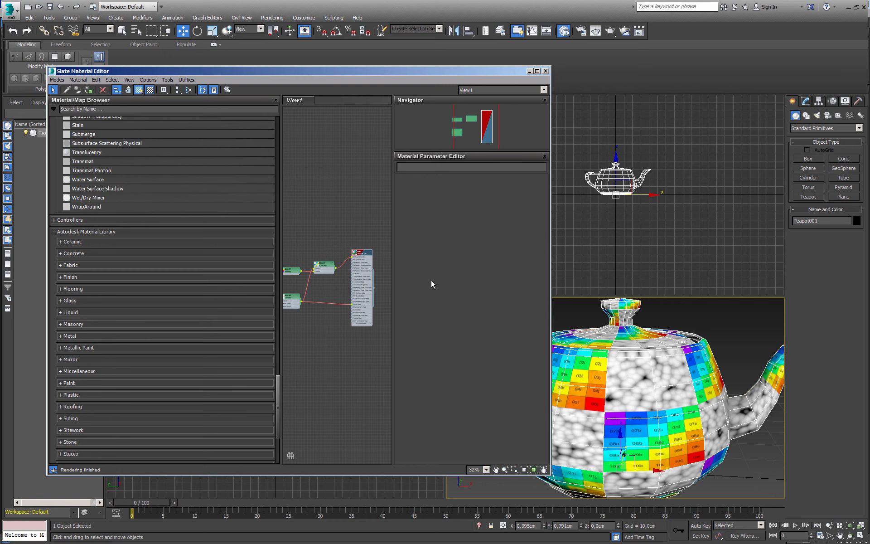
- Place the test material in the first sample slot as an instance
scroll(375, 290, up, 4)
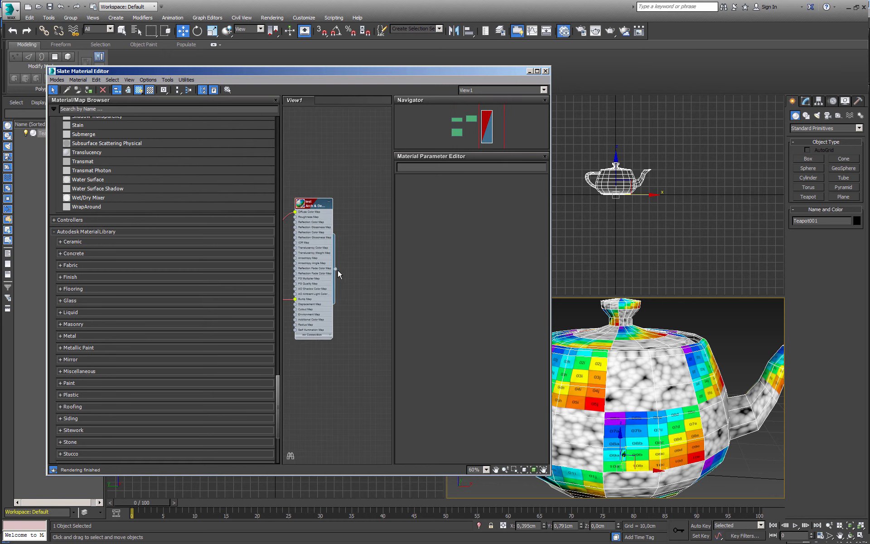
drag(278, 385, 281, 111)
scroll(334, 268, up, 2)
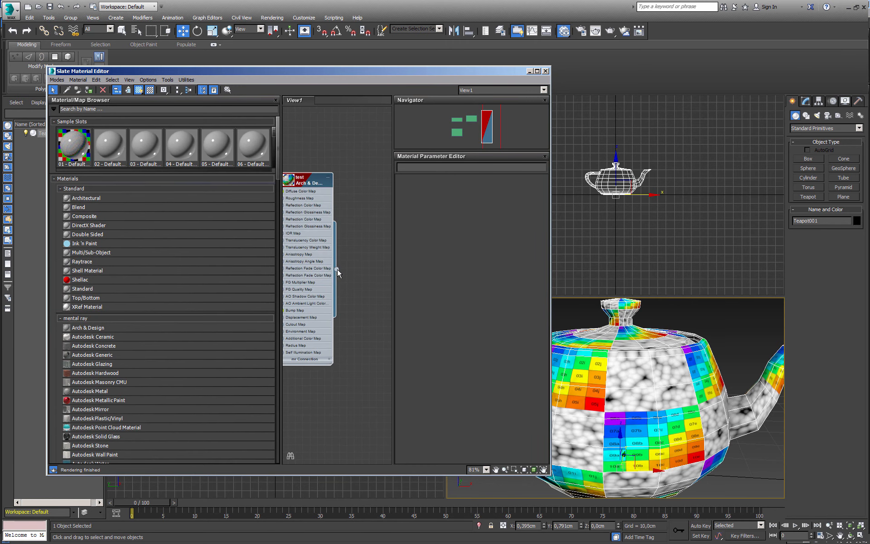
drag(337, 268, 81, 149)
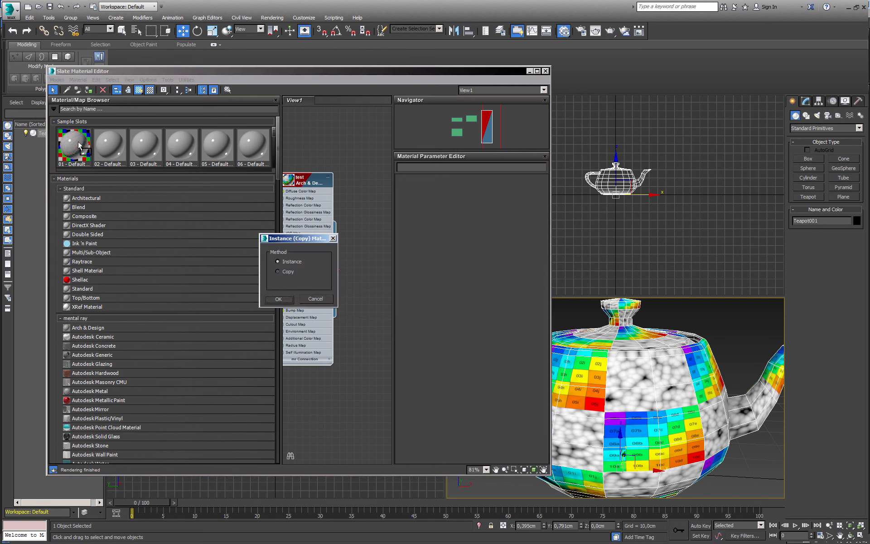
click(279, 299)
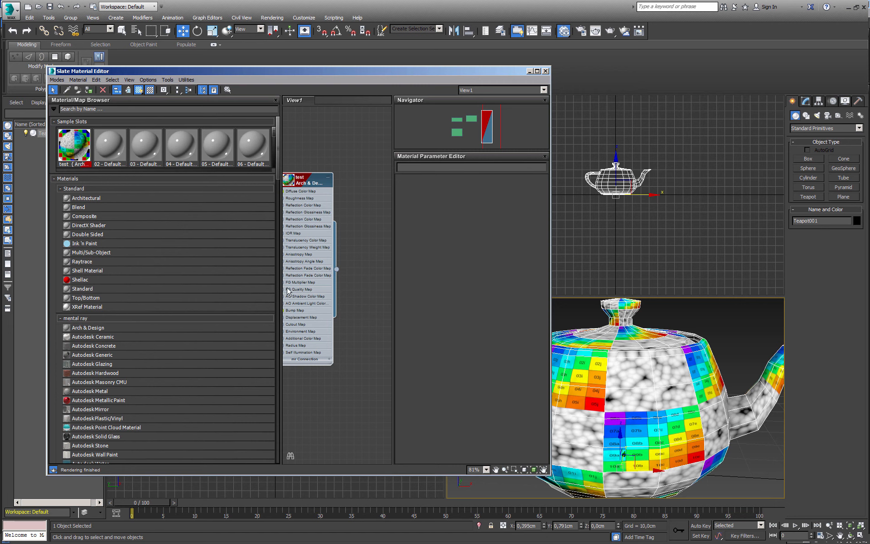
- Switch from the Slate Material Editor to the Compact Material Editor
click(58, 80)
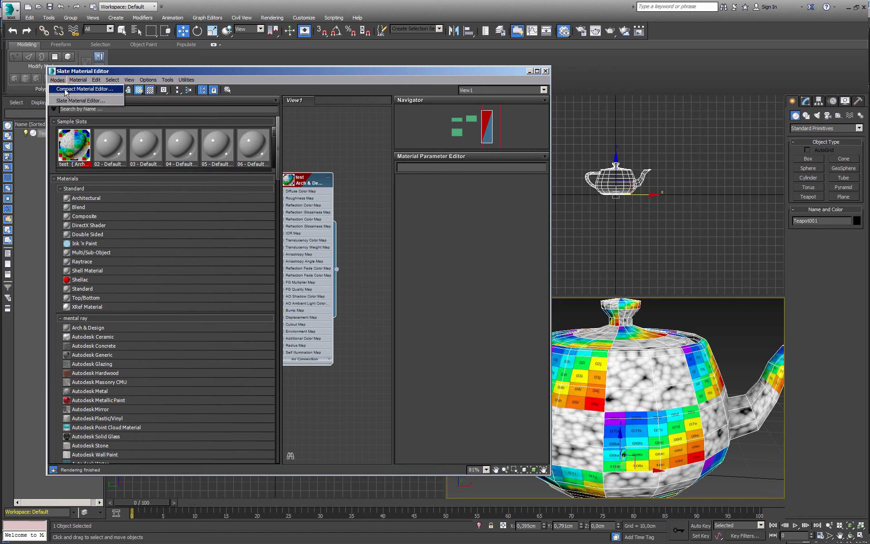
click(65, 90)
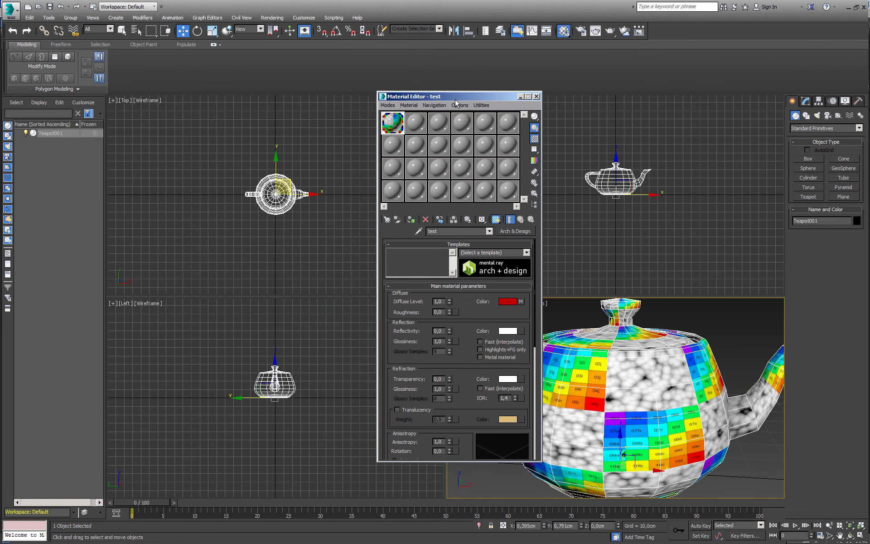
- Open the Material/Map Navigator and browse the test material's Cellular, rainbow_check.png and bump maps, ending at the root material
drag(455, 96, 402, 91)
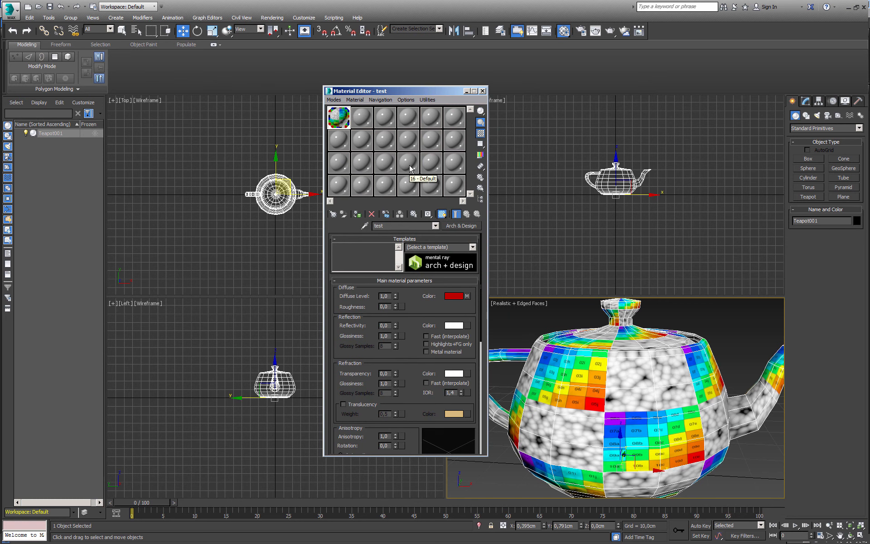
click(481, 199)
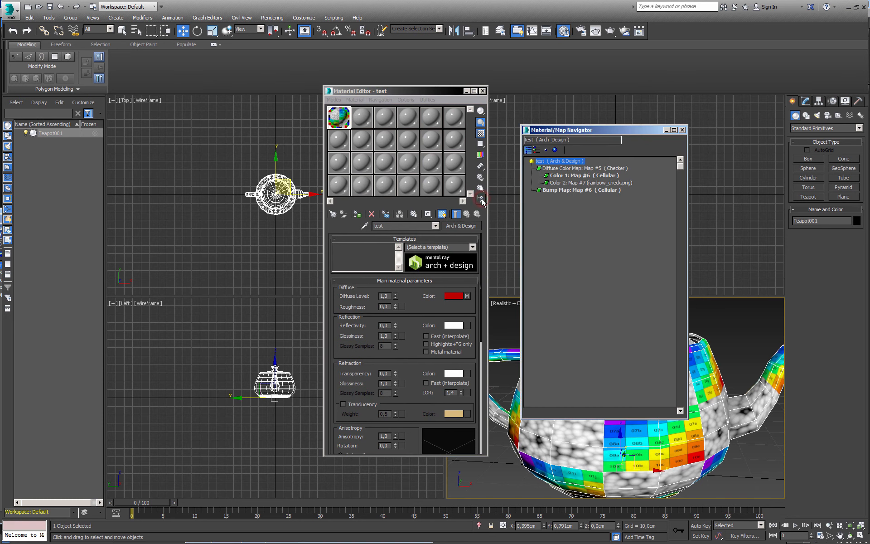
click(567, 176)
click(565, 183)
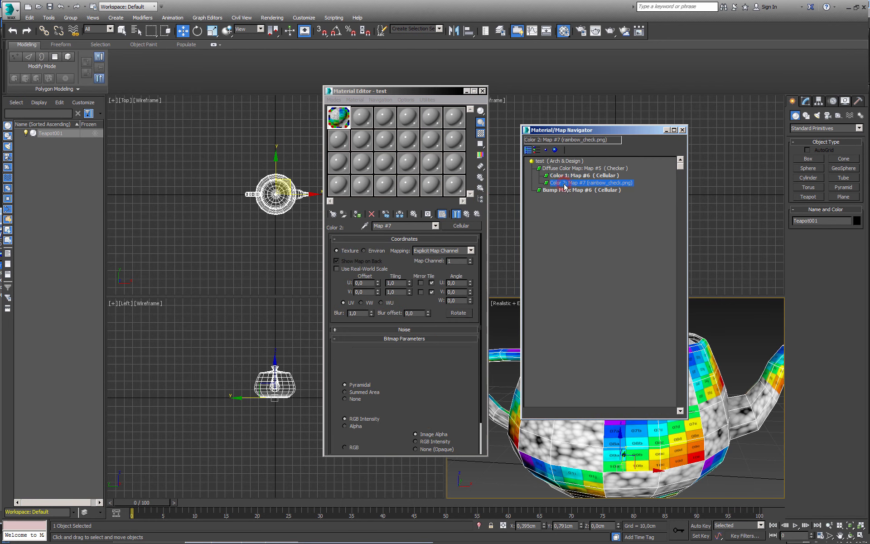
click(562, 190)
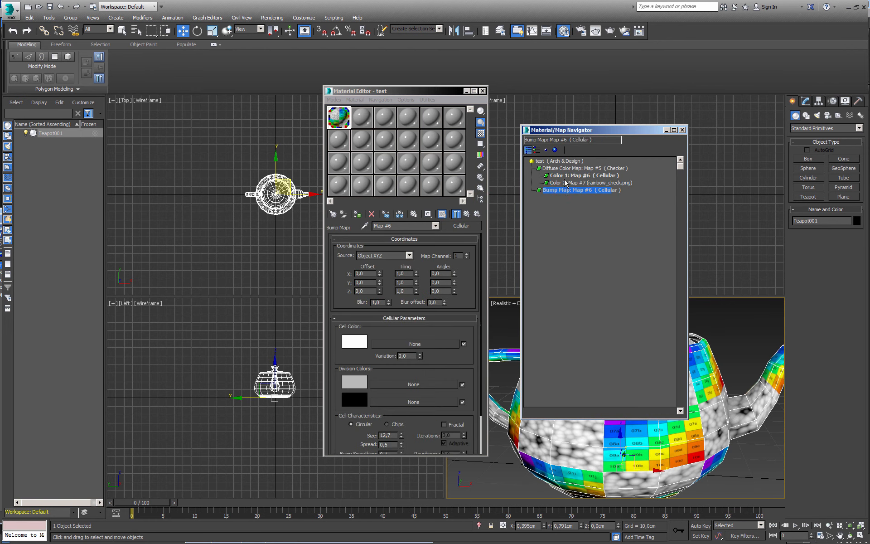
click(563, 162)
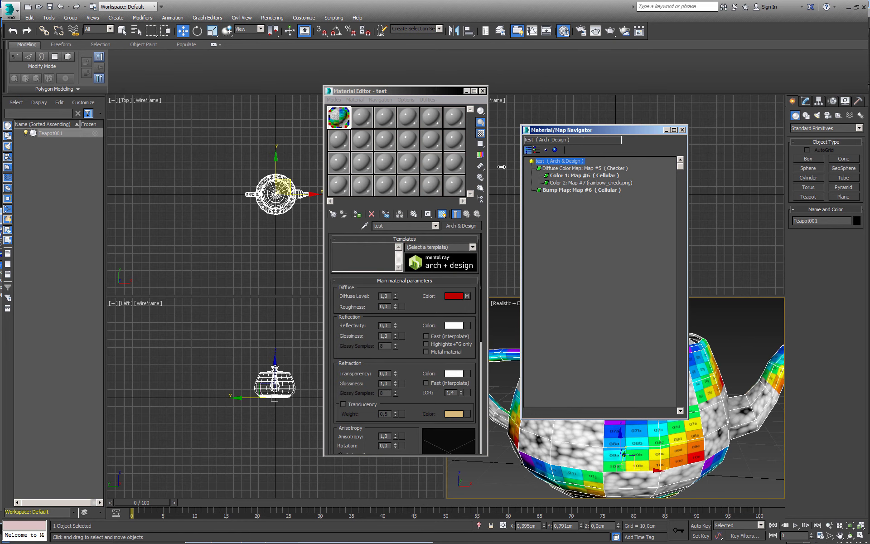
- Navigate from the test material's diffuse color slot through the Checker map to its rainbow_check.png map and back up to the parent
click(468, 296)
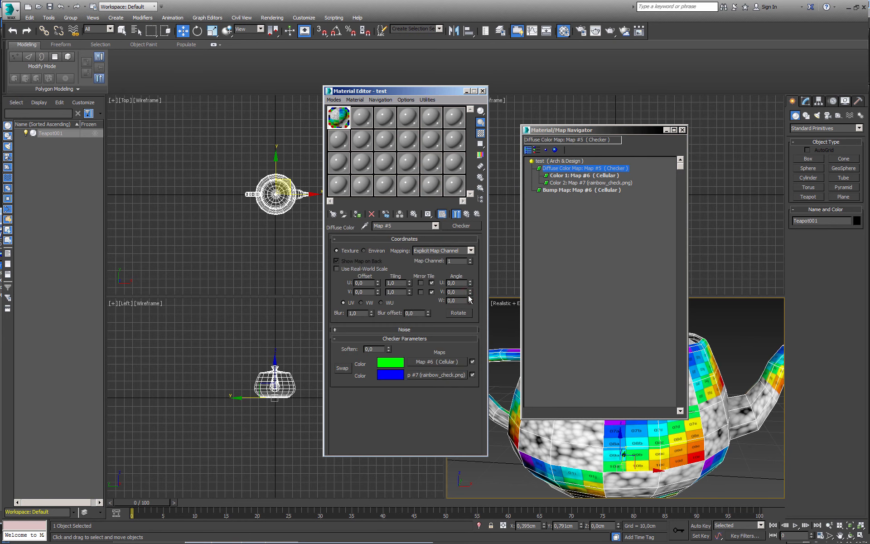
click(438, 376)
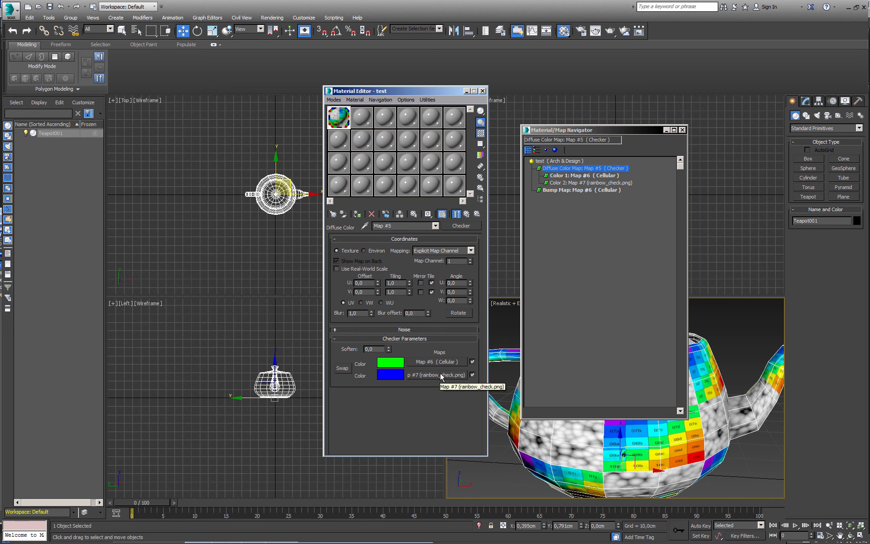
click(467, 214)
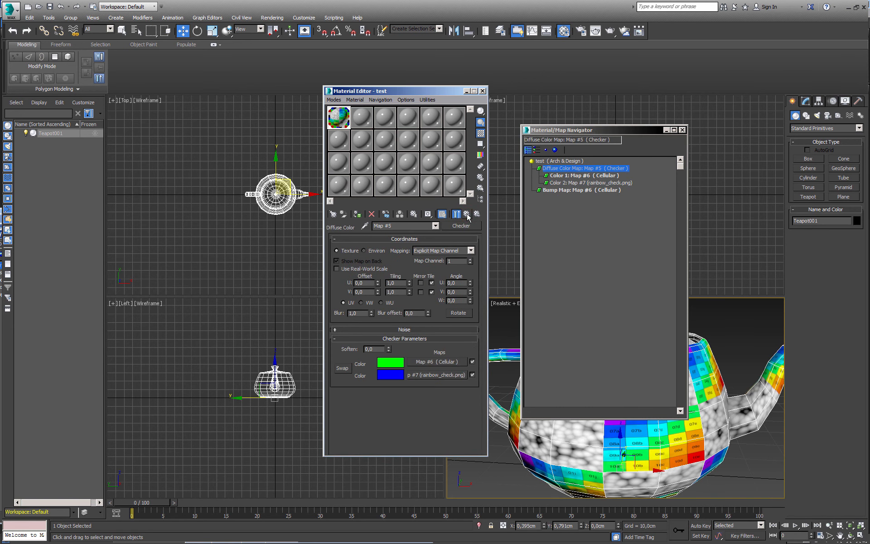